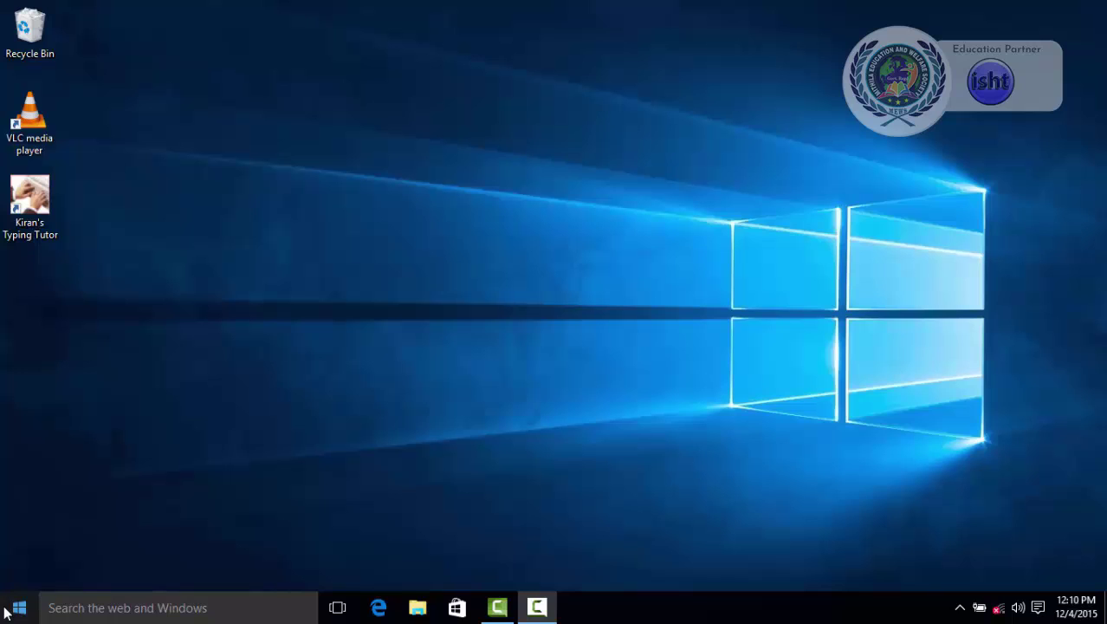
- Open the Start menu and display the full list of installed apps
{"action": "left_click", "coordinate": [13, 611]}
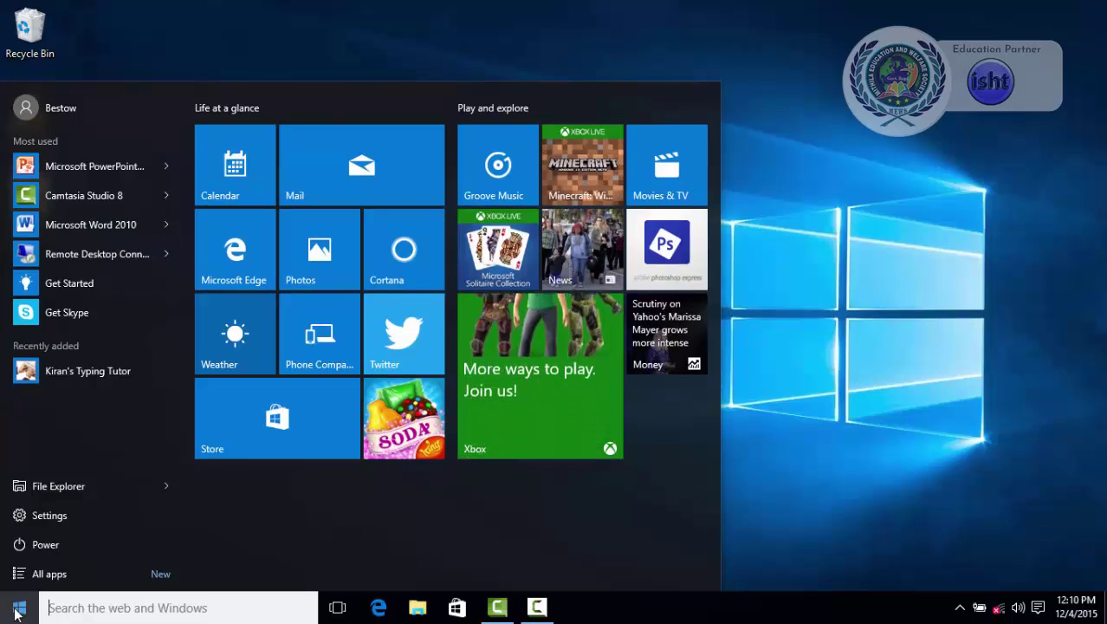
{"action": "left_click", "coordinate": [16, 612]}
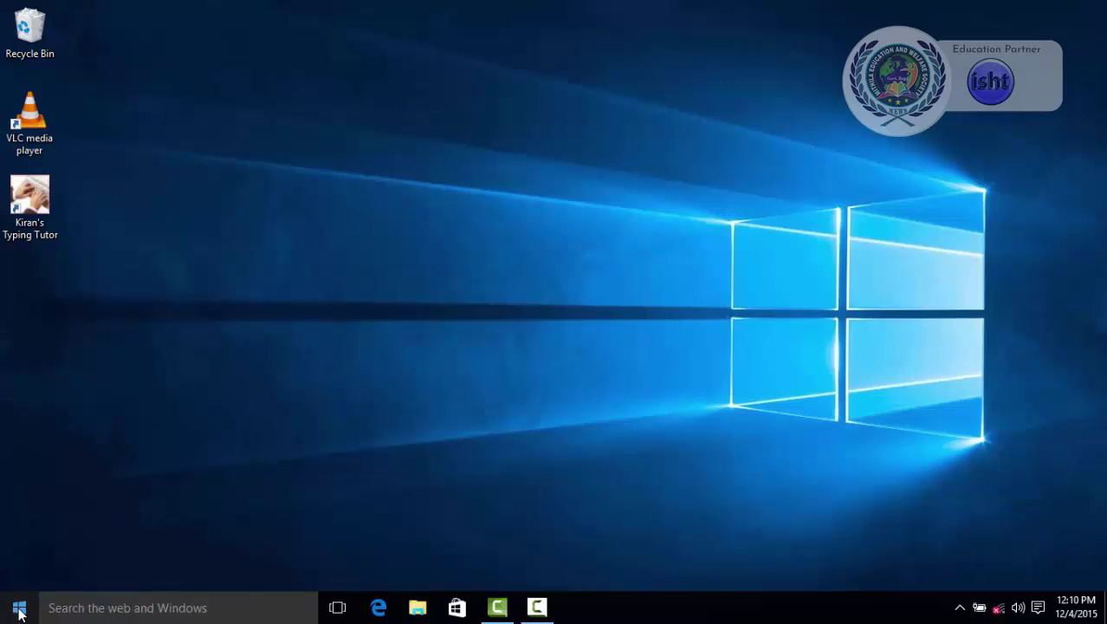
{"action": "left_click", "coordinate": [19, 612]}
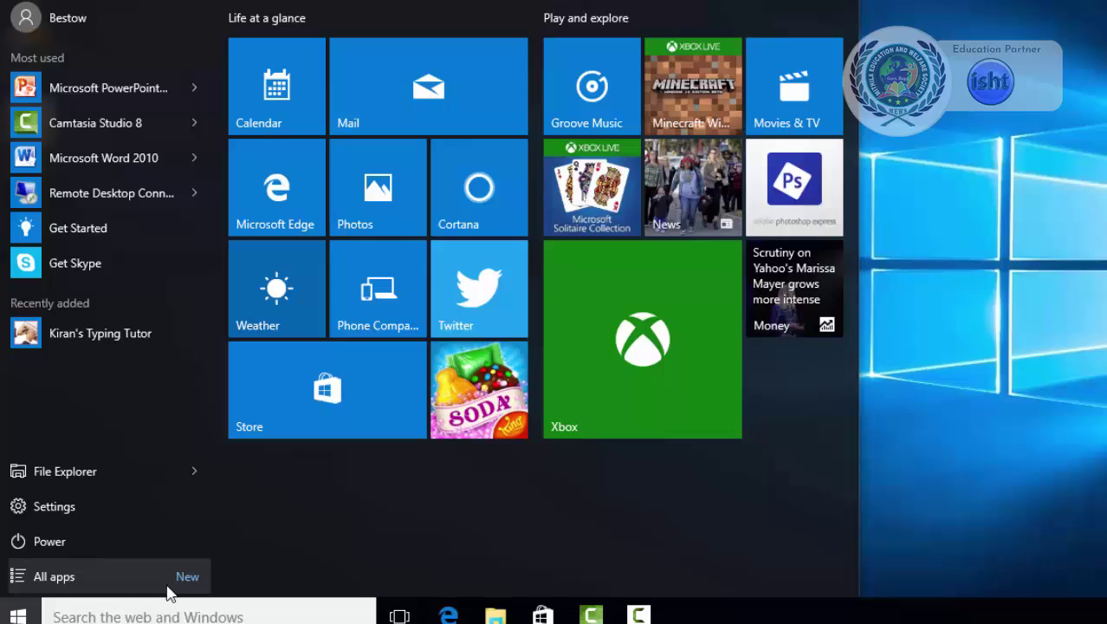
{"action": "left_click", "coordinate": [78, 577]}
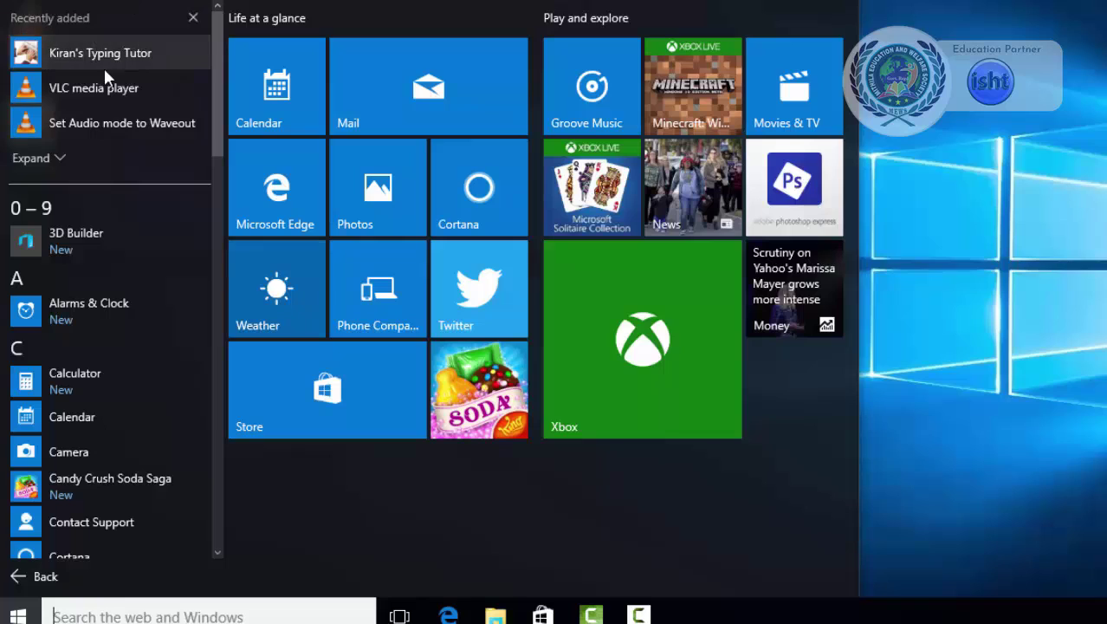
- Expand and collapse the Recently added group, and look through the alphabetical app list down to the letter X
{"action": "left_click", "coordinate": [53, 164]}
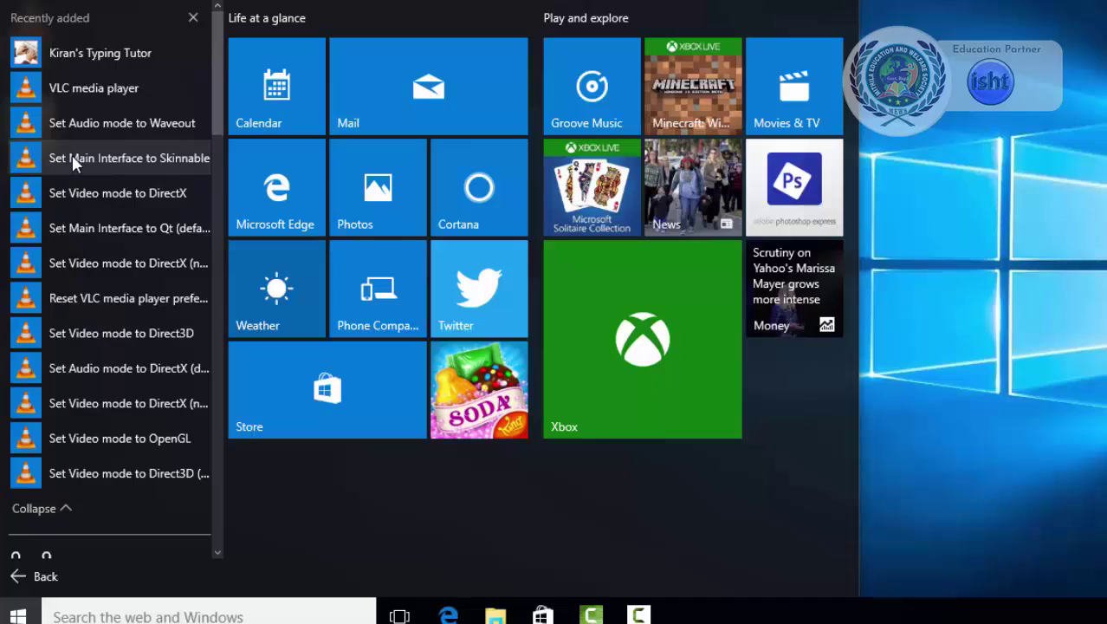
{"action": "left_click", "coordinate": [34, 509]}
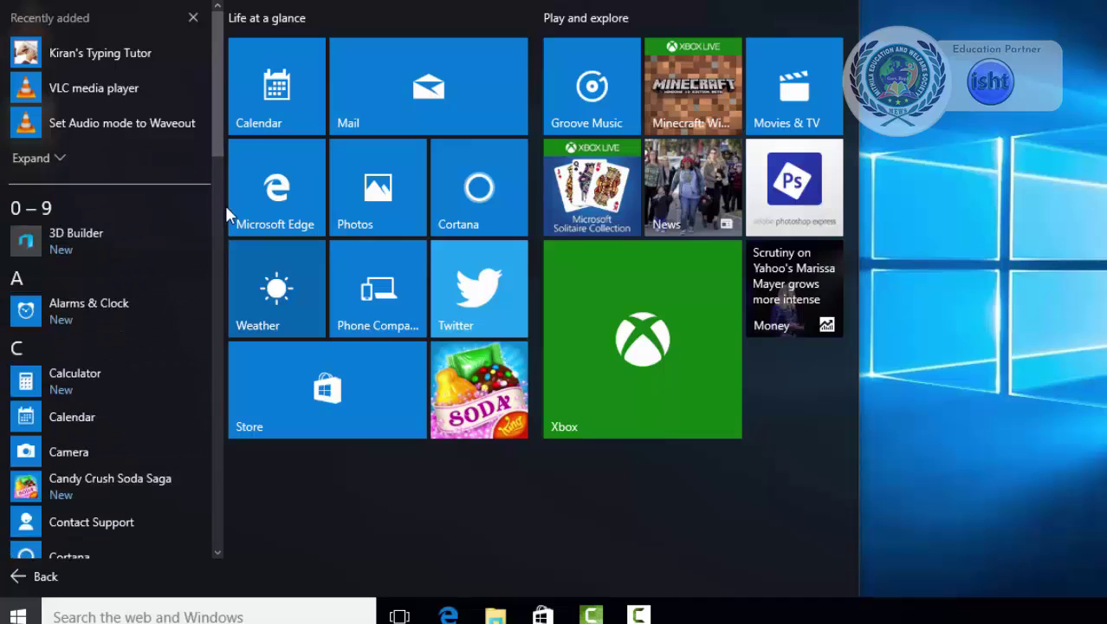
{"action": "scroll", "coordinate": [220, 195], "scroll_direction": "down", "scroll_amount": 5}
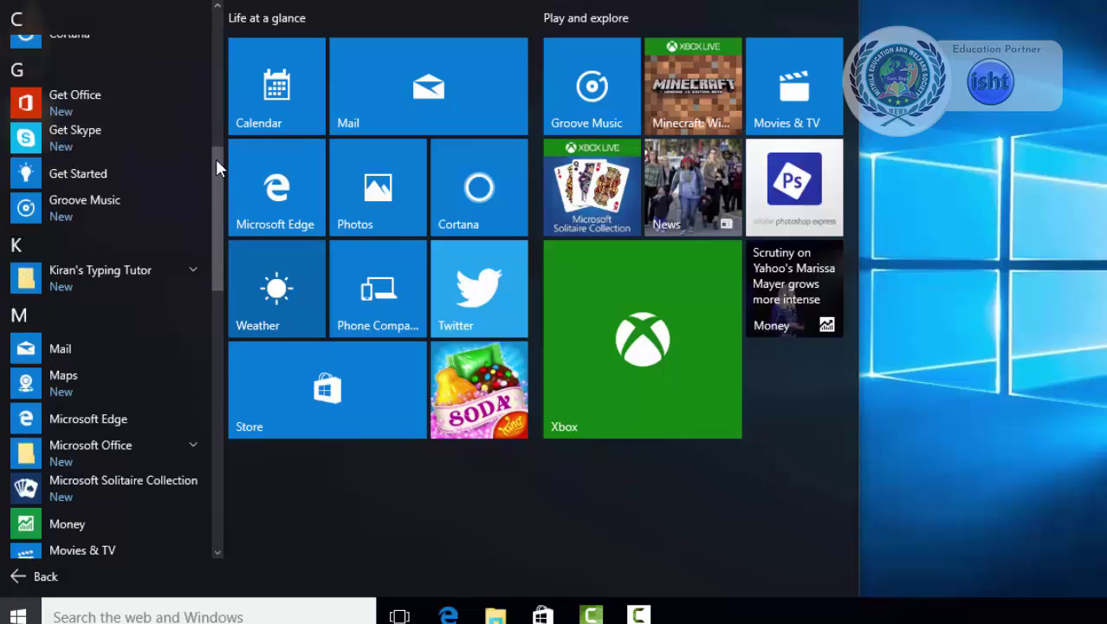
{"action": "scroll", "coordinate": [218, 167], "scroll_direction": "up", "scroll_amount": 5}
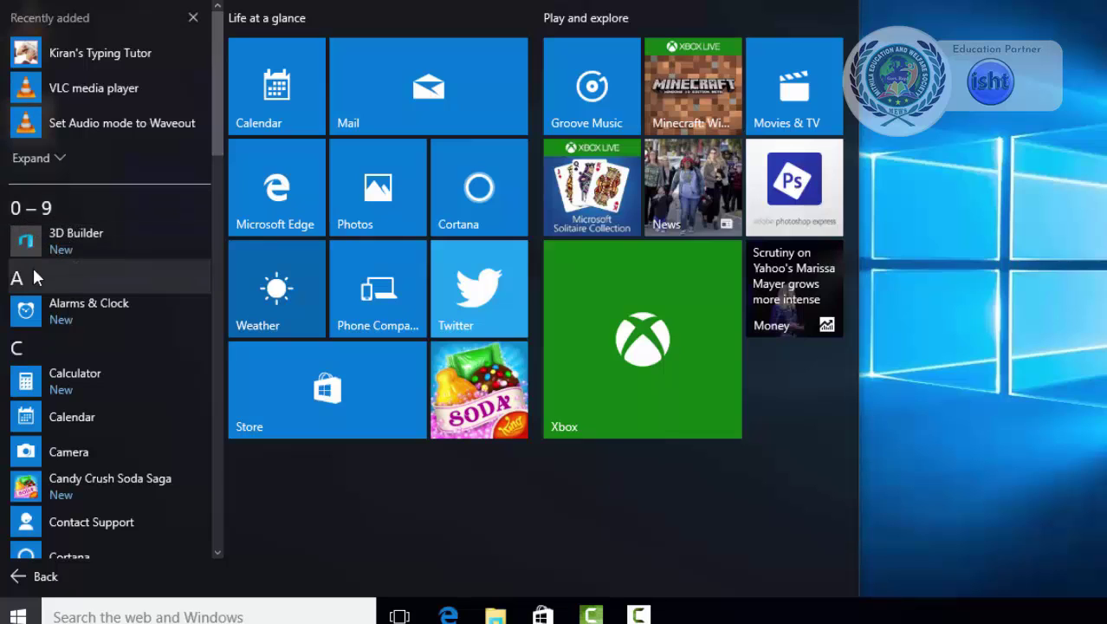
{"action": "scroll", "coordinate": [50, 412], "scroll_direction": "down", "scroll_amount": 1}
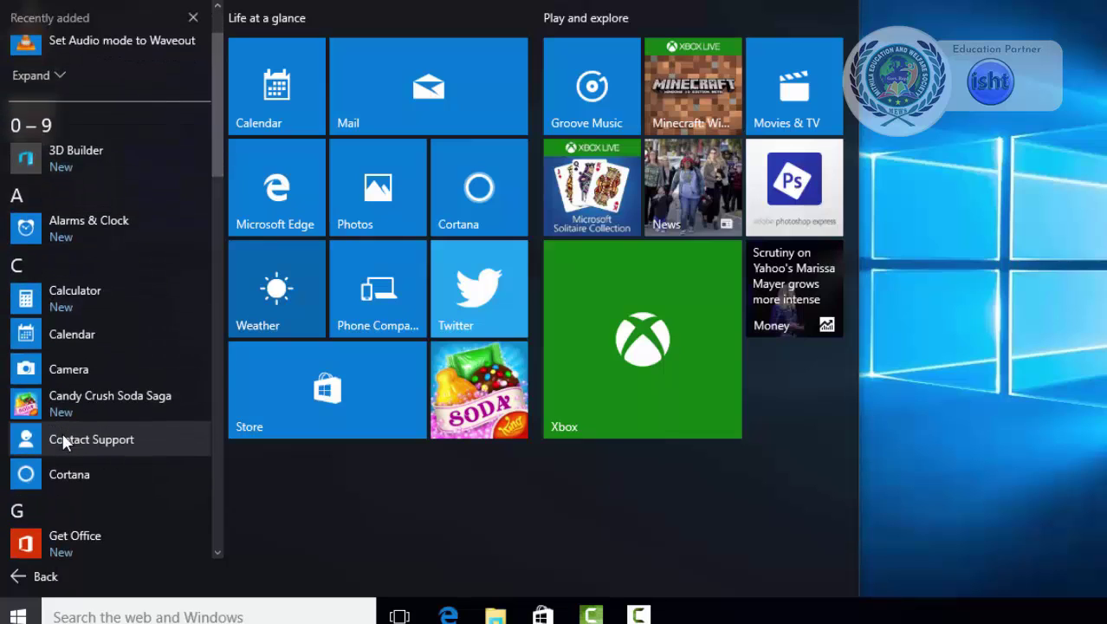
{"action": "scroll", "coordinate": [68, 453], "scroll_direction": "down", "scroll_amount": 2}
{"action": "scroll", "coordinate": [70, 465], "scroll_direction": "down", "scroll_amount": 6}
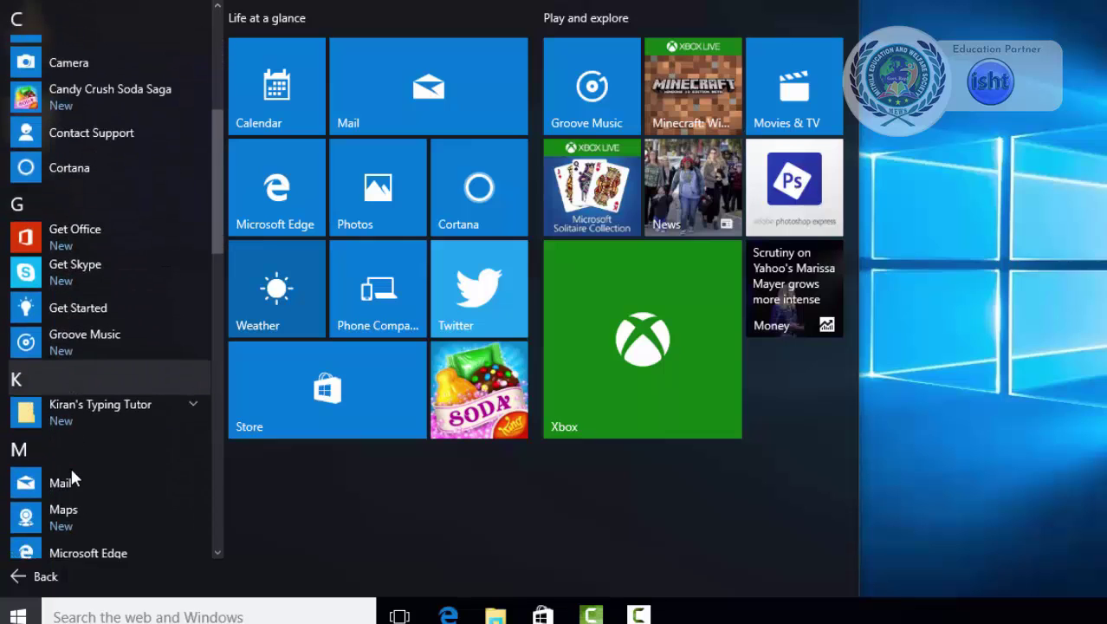
{"action": "scroll", "coordinate": [73, 475], "scroll_direction": "down", "scroll_amount": 3}
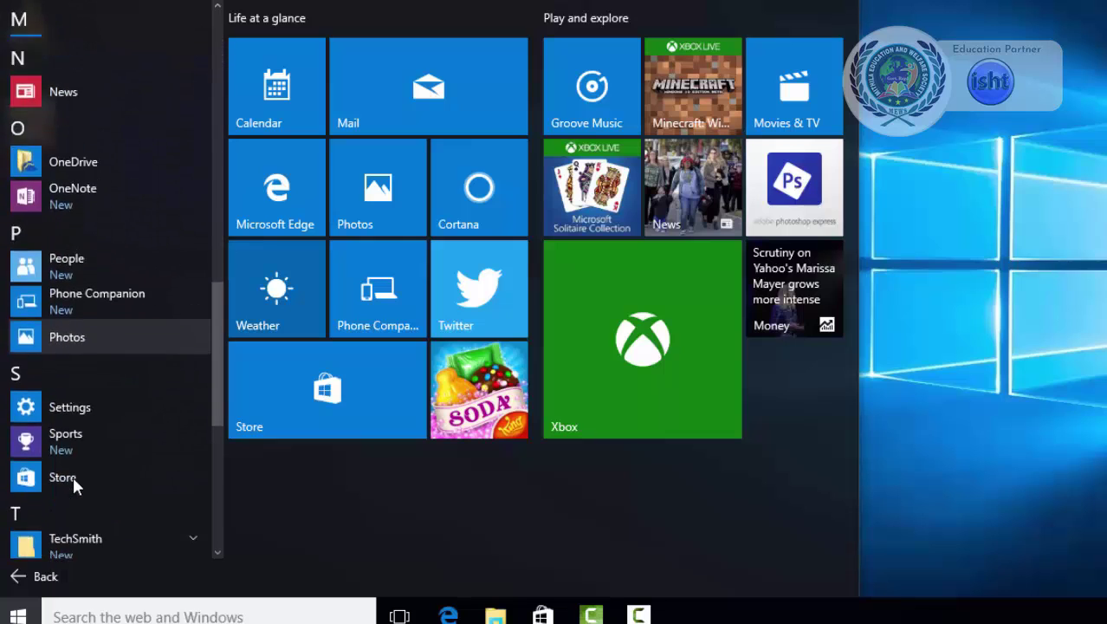
{"action": "scroll", "coordinate": [67, 463], "scroll_direction": "up", "scroll_amount": 8}
{"action": "scroll", "coordinate": [66, 445], "scroll_direction": "up", "scroll_amount": 4}
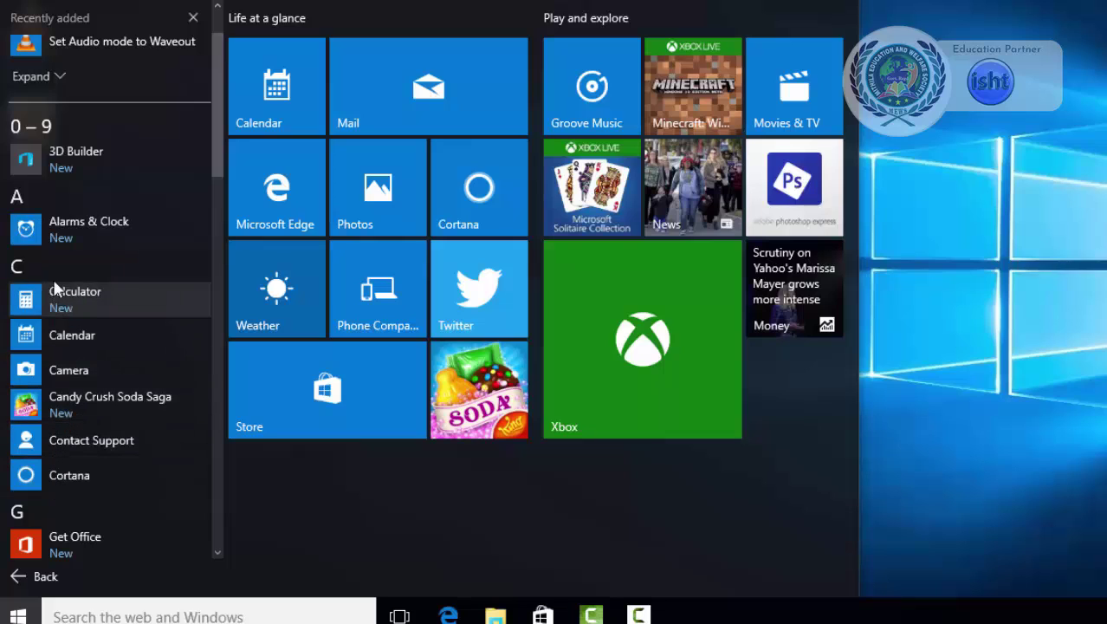
{"action": "scroll", "coordinate": [59, 364], "scroll_direction": "down", "scroll_amount": 2}
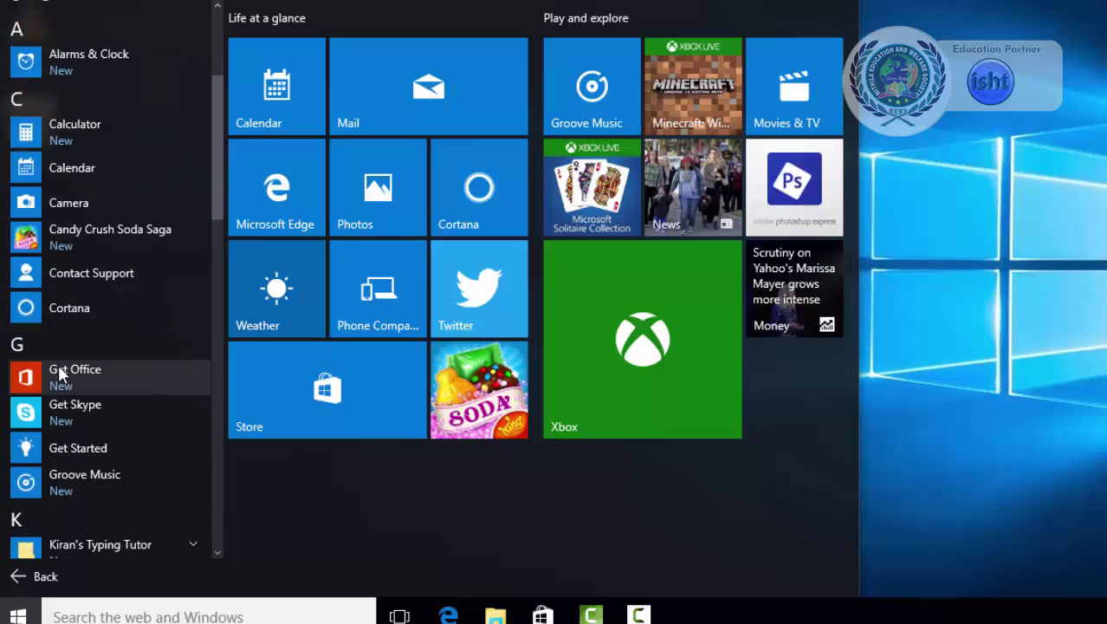
{"action": "scroll", "coordinate": [49, 385], "scroll_direction": "down", "scroll_amount": 2}
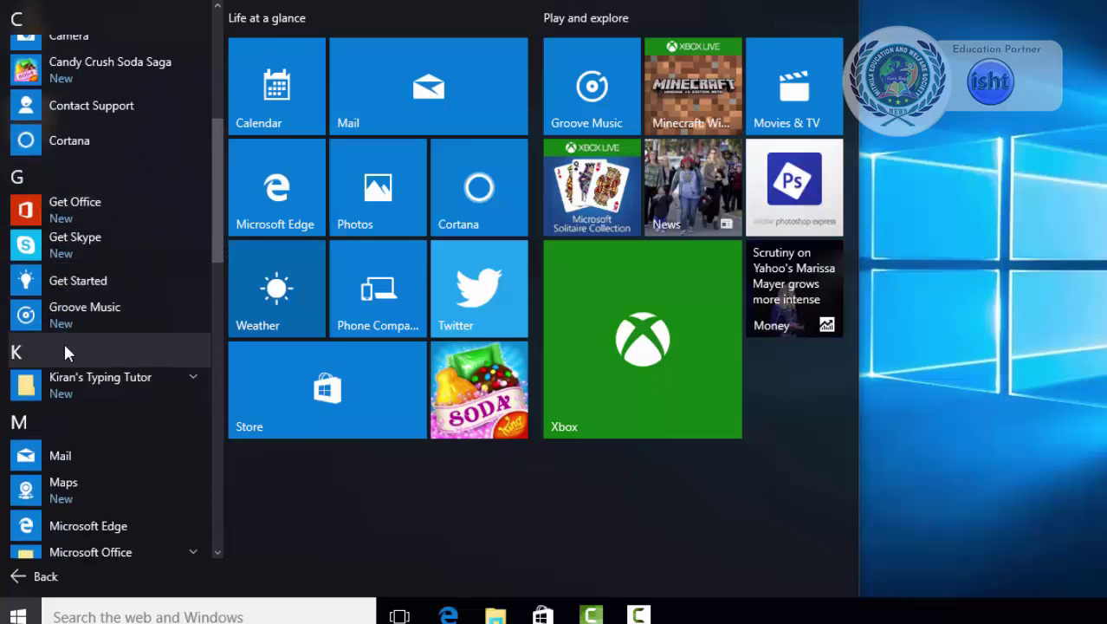
{"action": "scroll", "coordinate": [69, 381], "scroll_direction": "down", "scroll_amount": 3}
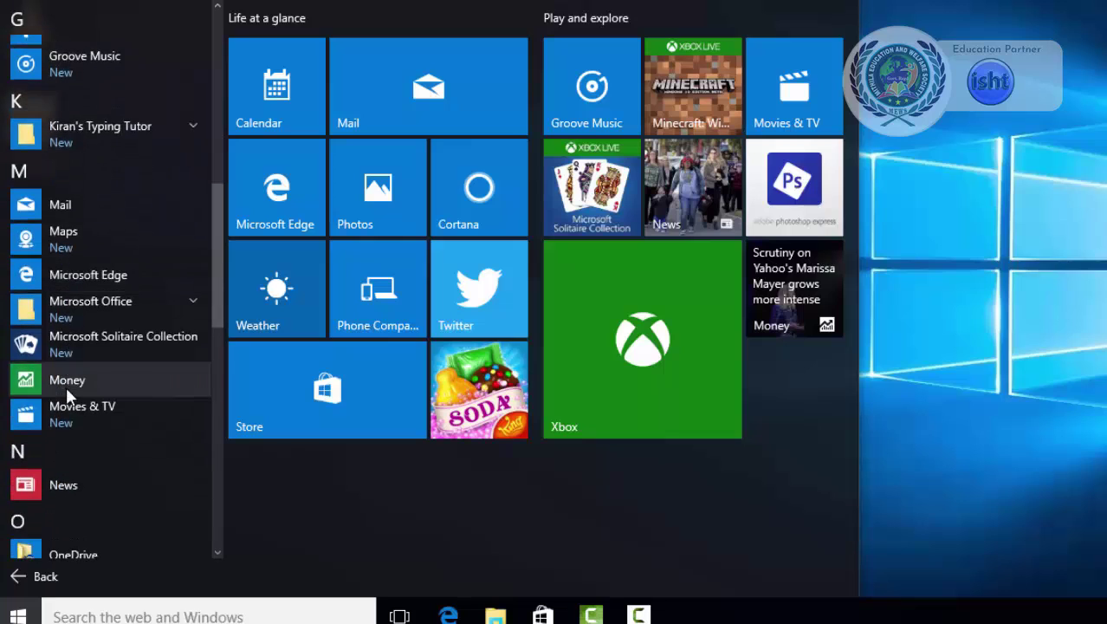
{"action": "scroll", "coordinate": [73, 420], "scroll_direction": "down", "scroll_amount": 5}
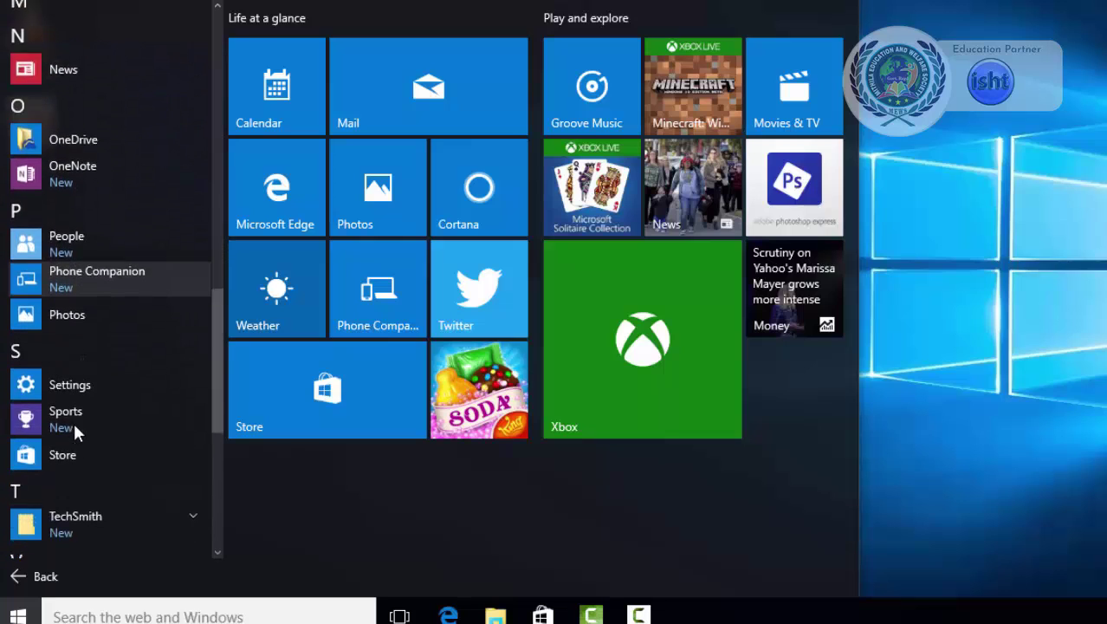
{"action": "scroll", "coordinate": [74, 420], "scroll_direction": "down", "scroll_amount": 2}
{"action": "scroll", "coordinate": [73, 421], "scroll_direction": "down", "scroll_amount": 3}
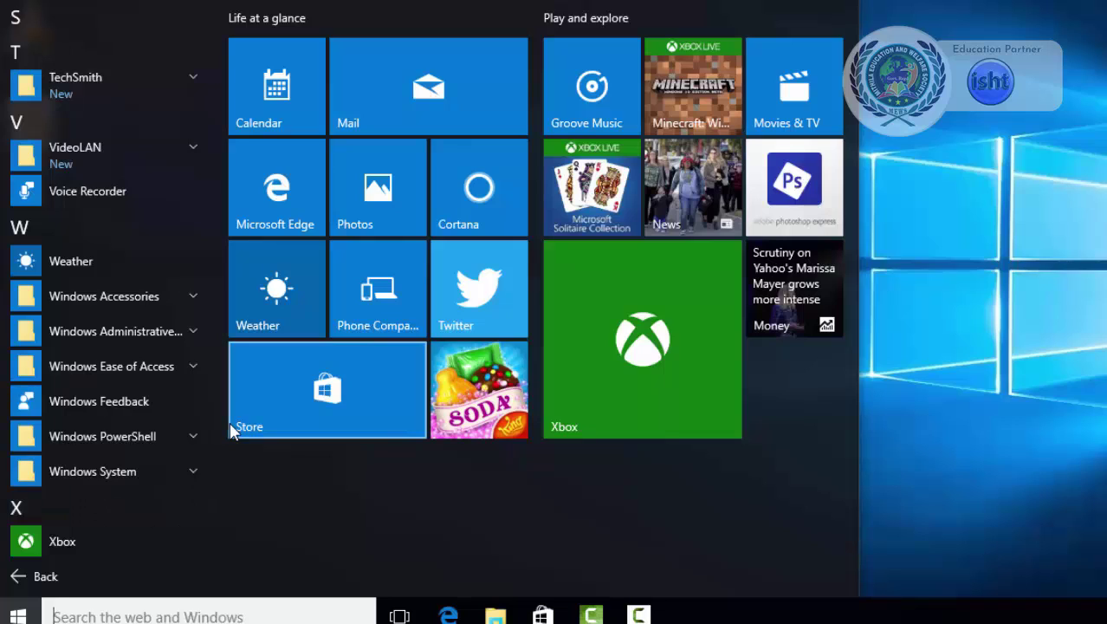
- Return to the main Start view, reopen the full app list and look through its lower entries
{"action": "left_click", "coordinate": [35, 577]}
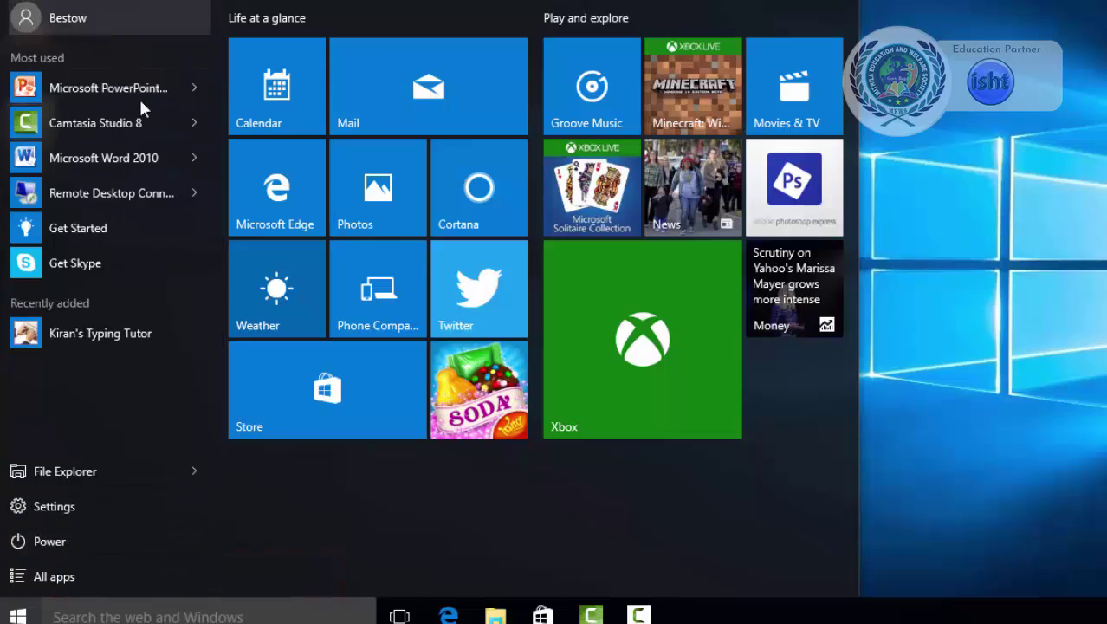
{"action": "left_click", "coordinate": [41, 577]}
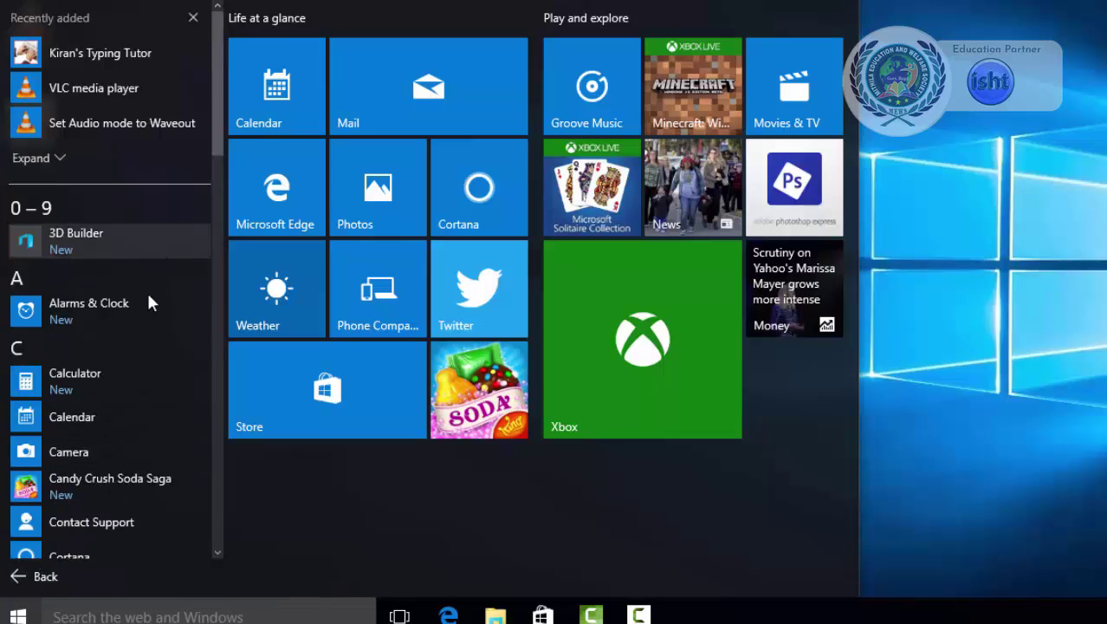
{"action": "scroll", "coordinate": [146, 289], "scroll_direction": "down", "scroll_amount": 7}
{"action": "scroll", "coordinate": [131, 503], "scroll_direction": "down", "scroll_amount": 8}
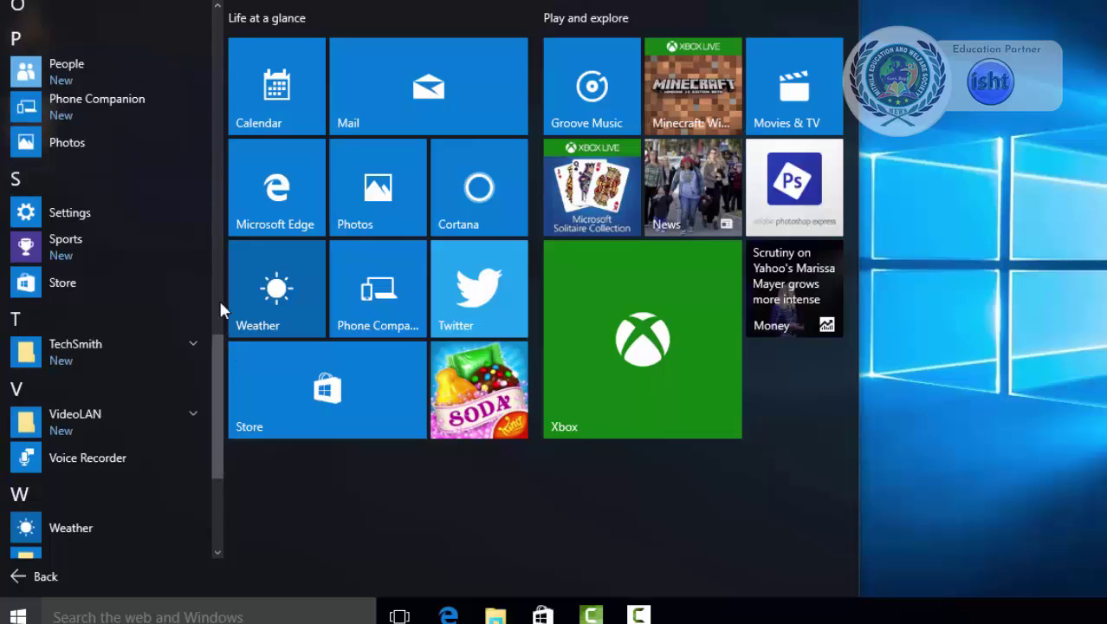
{"action": "left_click_drag", "start_coordinate": [218, 222], "coordinate": [219, 52]}
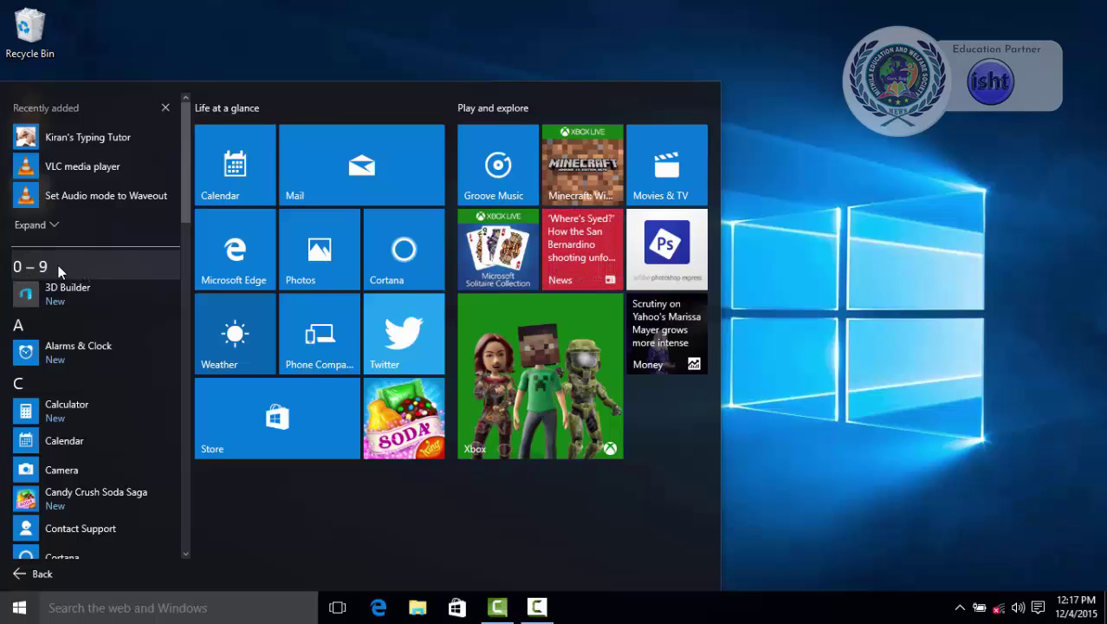
- Jump to the apps under C through the letter index, launch Calculator and close it again
{"action": "left_click", "coordinate": [44, 328]}
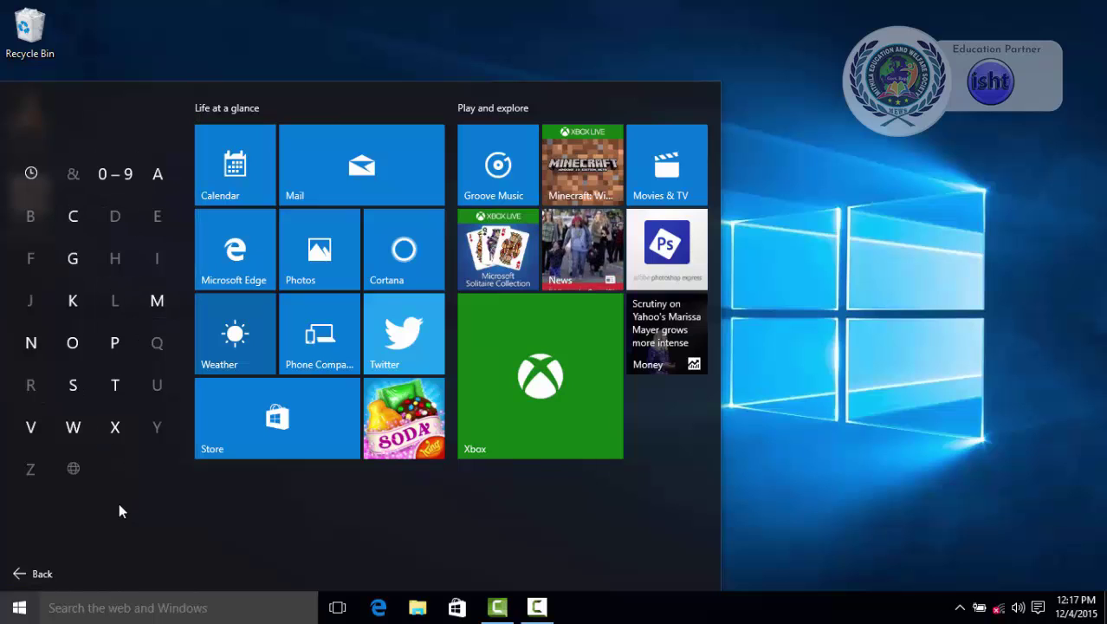
{"action": "left_click", "coordinate": [76, 217]}
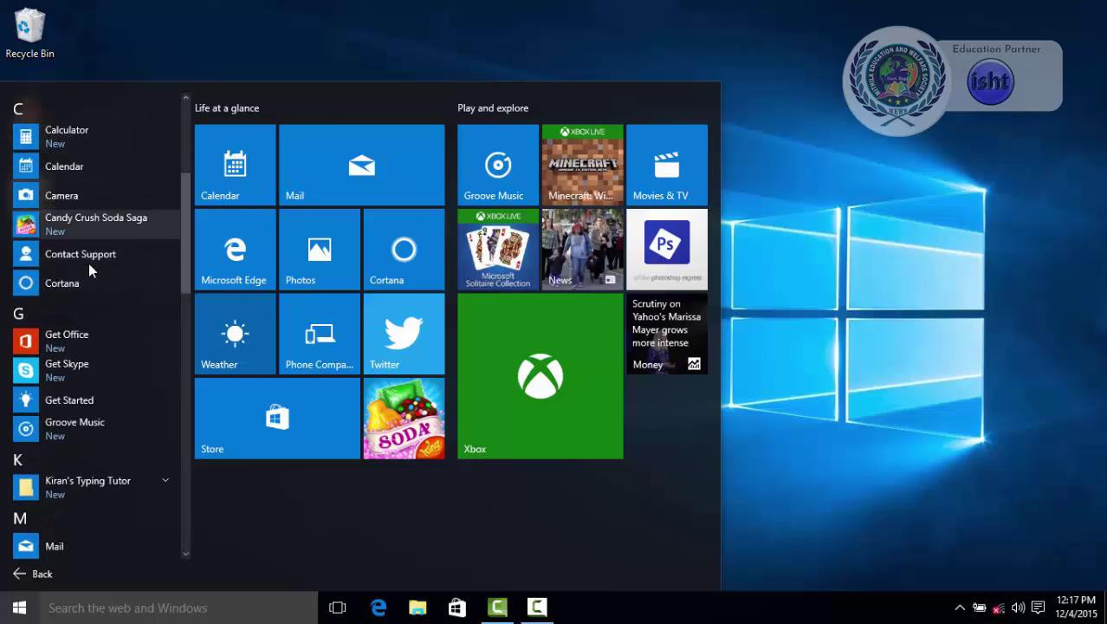
{"action": "left_click", "coordinate": [52, 136]}
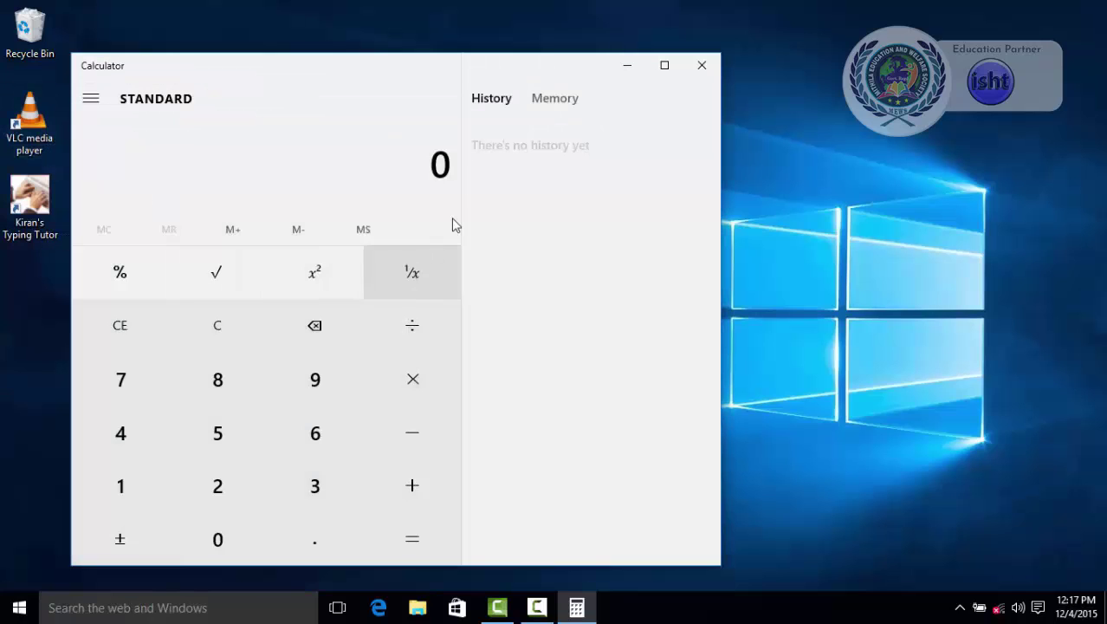
{"action": "left_click", "coordinate": [702, 70]}
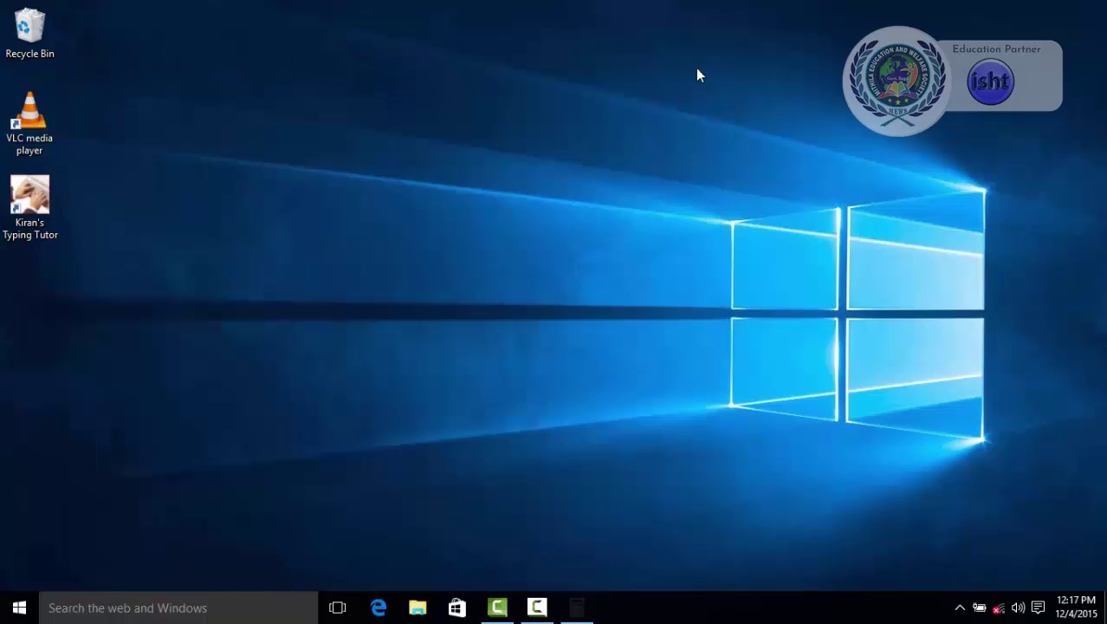
- Reopen the full app list from the desktop and use the letter index to go to the C apps
{"action": "left_click", "coordinate": [17, 607]}
{"action": "left_click", "coordinate": [24, 574]}
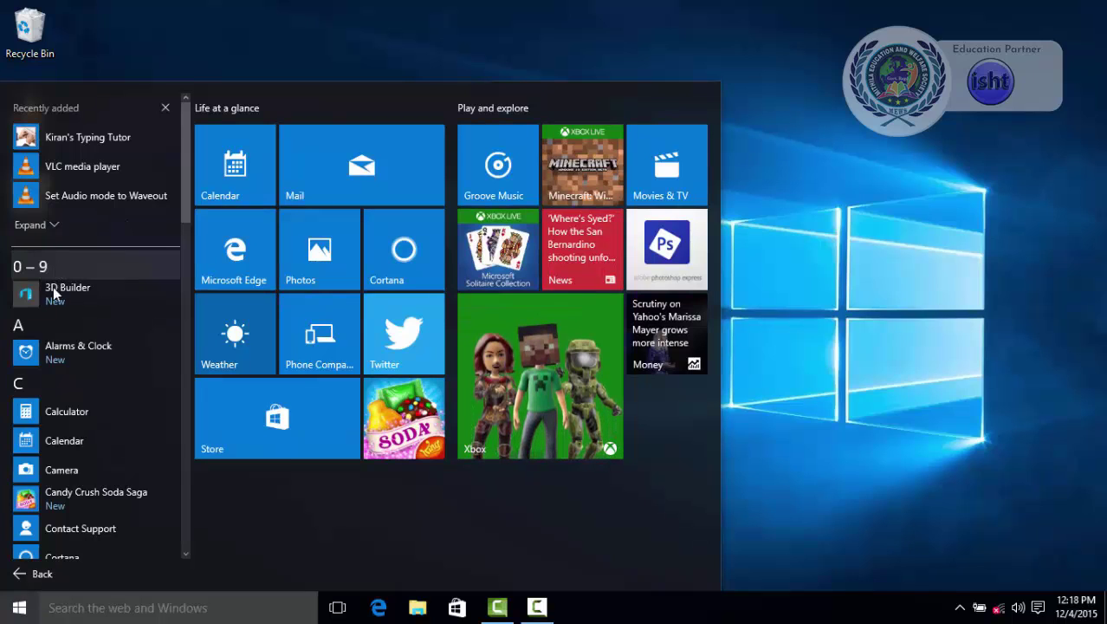
{"action": "left_click", "coordinate": [37, 379]}
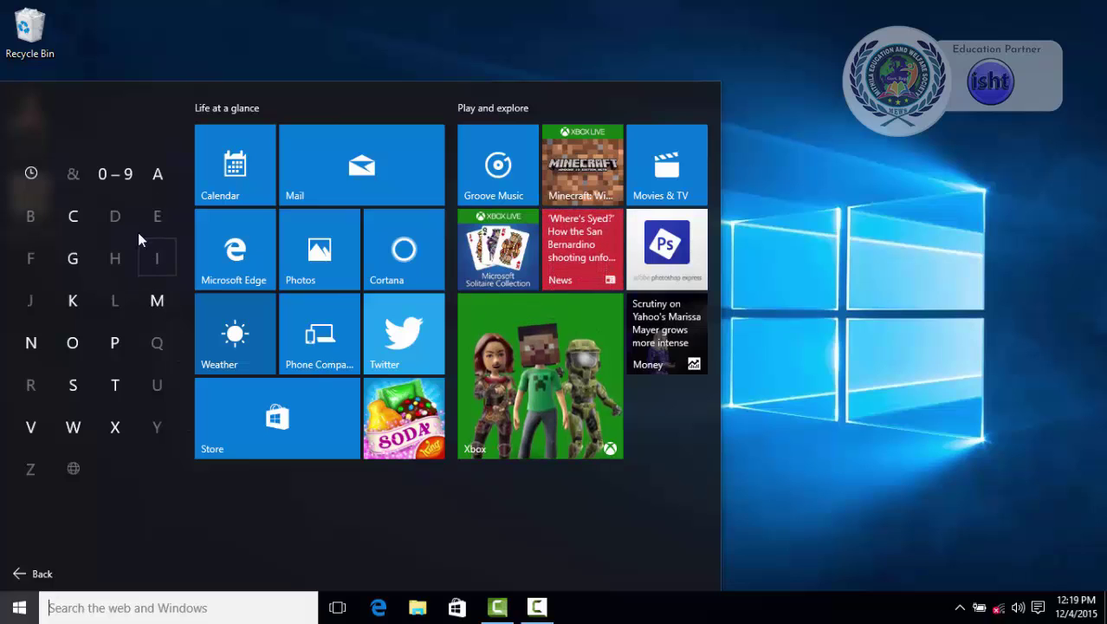
{"action": "left_click", "coordinate": [38, 218]}
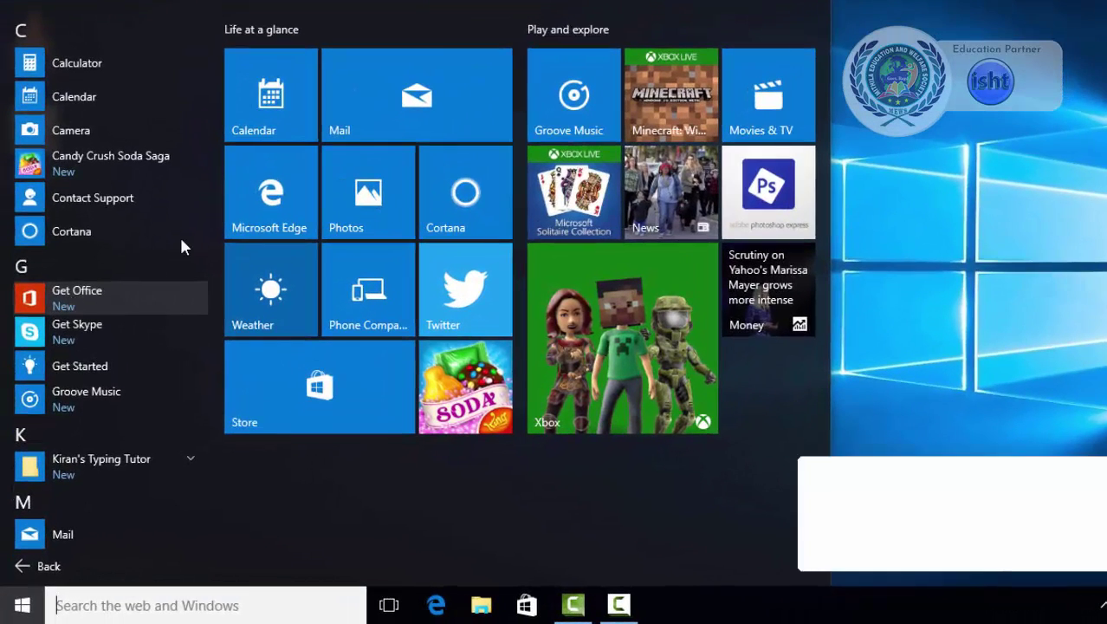
- Expand the Windows Accessories folder under W and look through the programs it contains
{"action": "scroll", "coordinate": [156, 298], "scroll_direction": "up", "scroll_amount": 5}
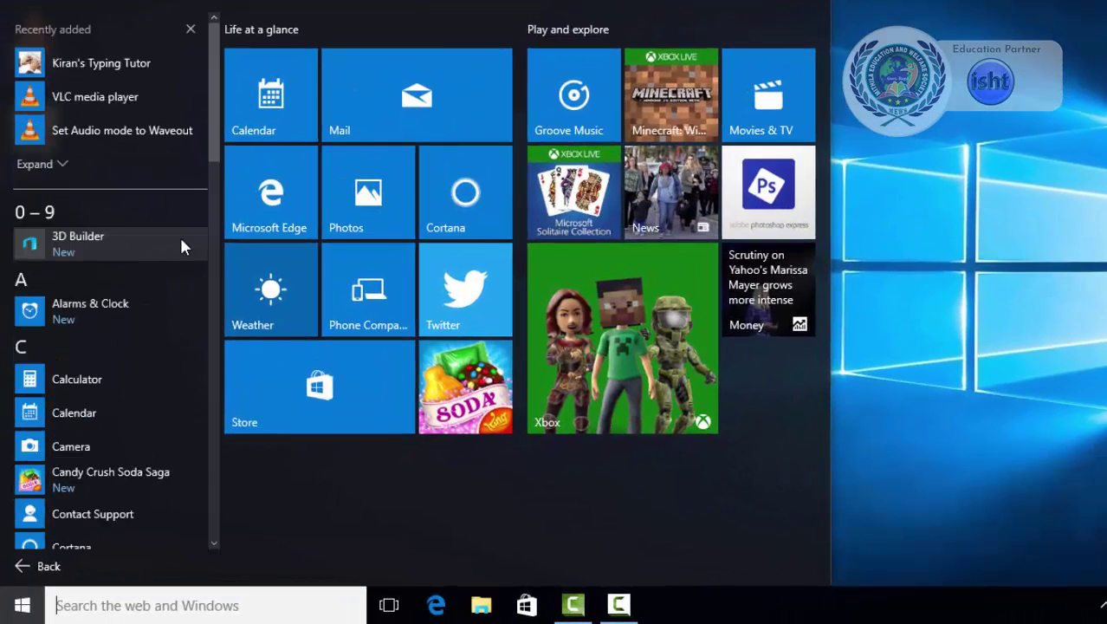
{"action": "scroll", "coordinate": [154, 376], "scroll_direction": "down", "scroll_amount": 6}
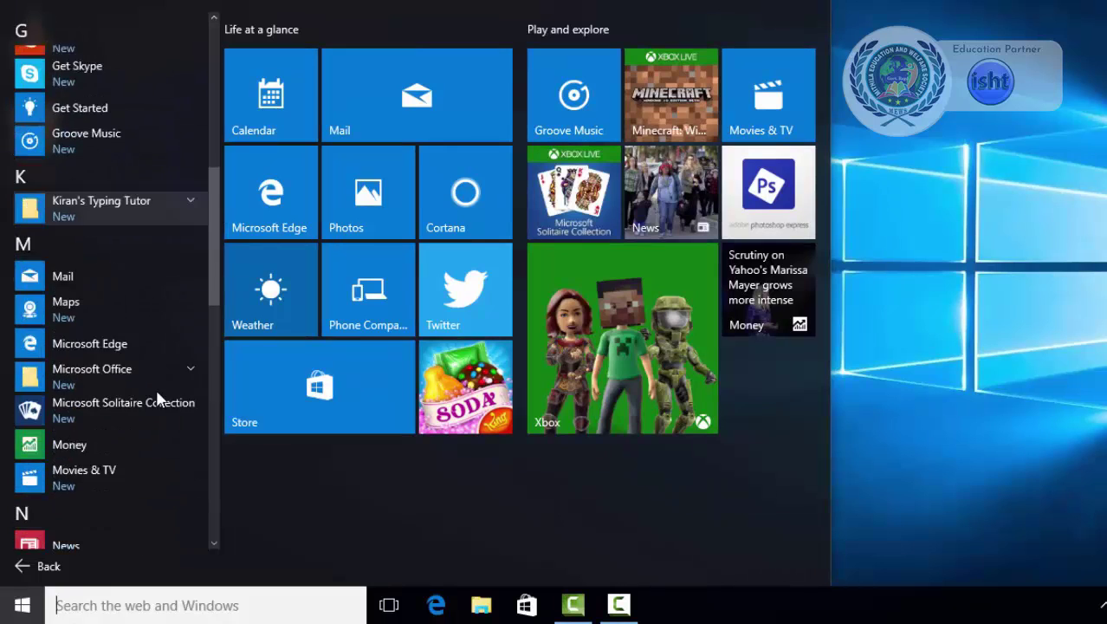
{"action": "scroll", "coordinate": [156, 397], "scroll_direction": "down", "scroll_amount": 8}
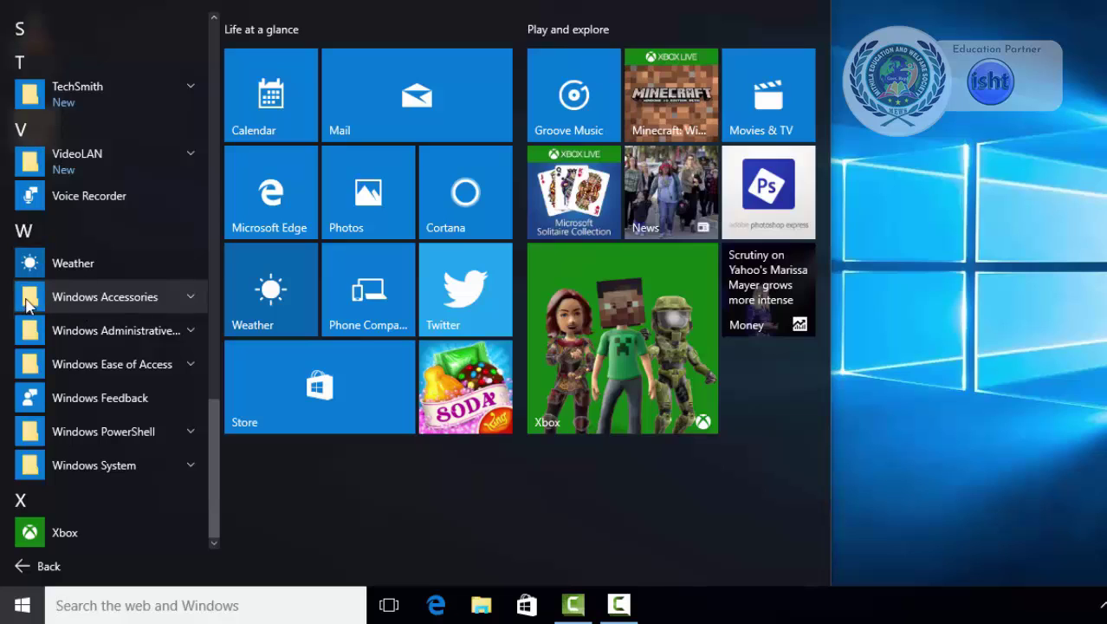
{"action": "left_click", "coordinate": [189, 297]}
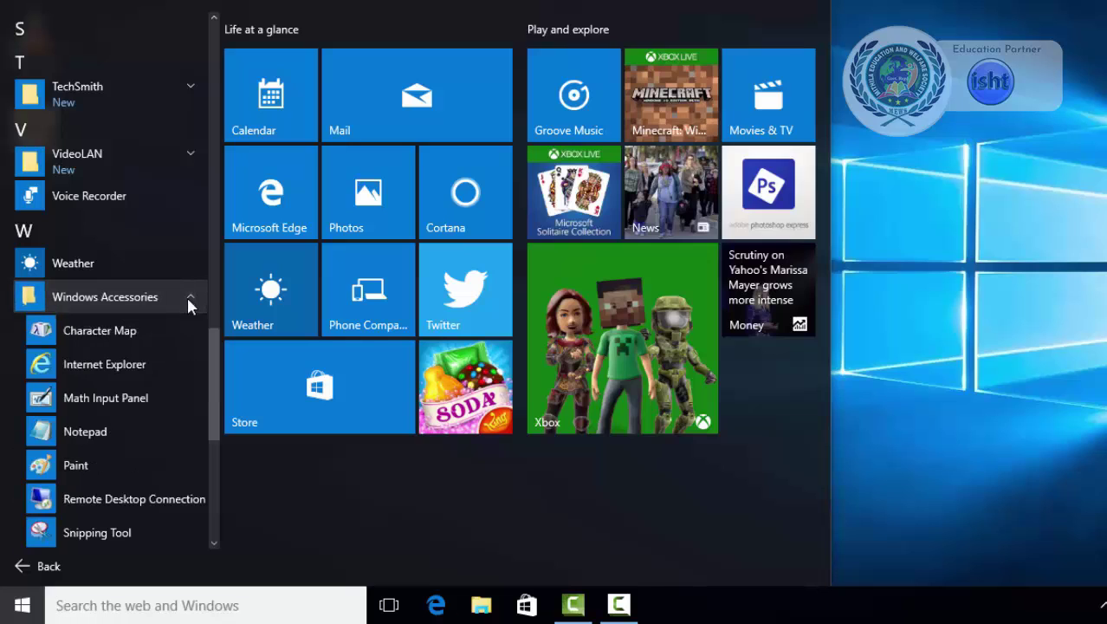
{"action": "scroll", "coordinate": [189, 297], "scroll_direction": "down", "scroll_amount": 2}
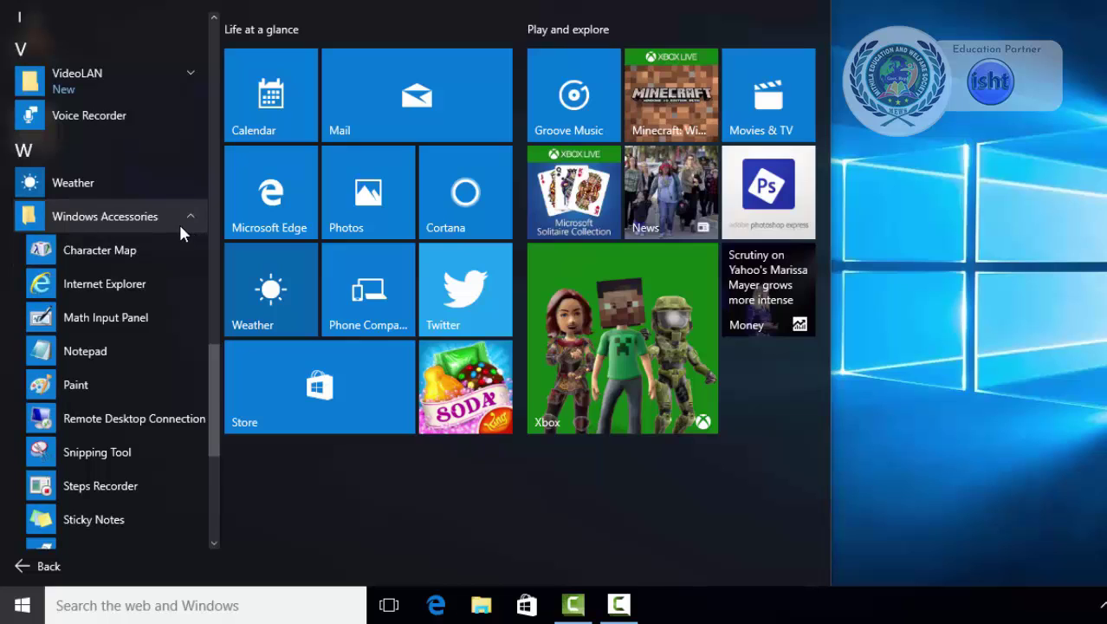
{"action": "scroll", "coordinate": [177, 294], "scroll_direction": "down", "scroll_amount": 2}
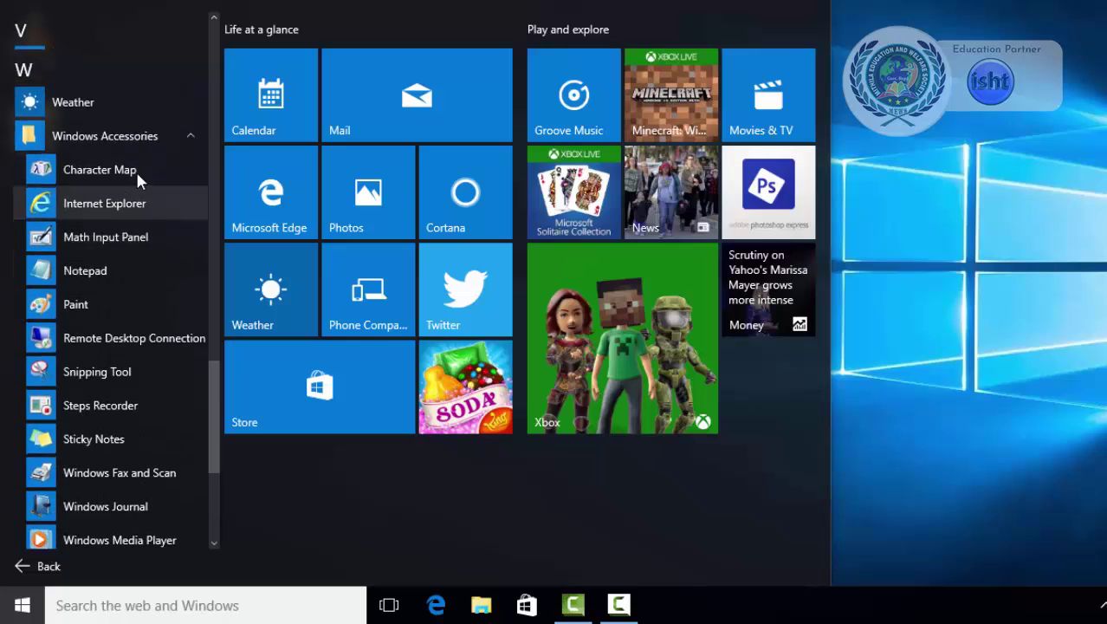
{"action": "scroll", "coordinate": [139, 178], "scroll_direction": "down", "scroll_amount": 2}
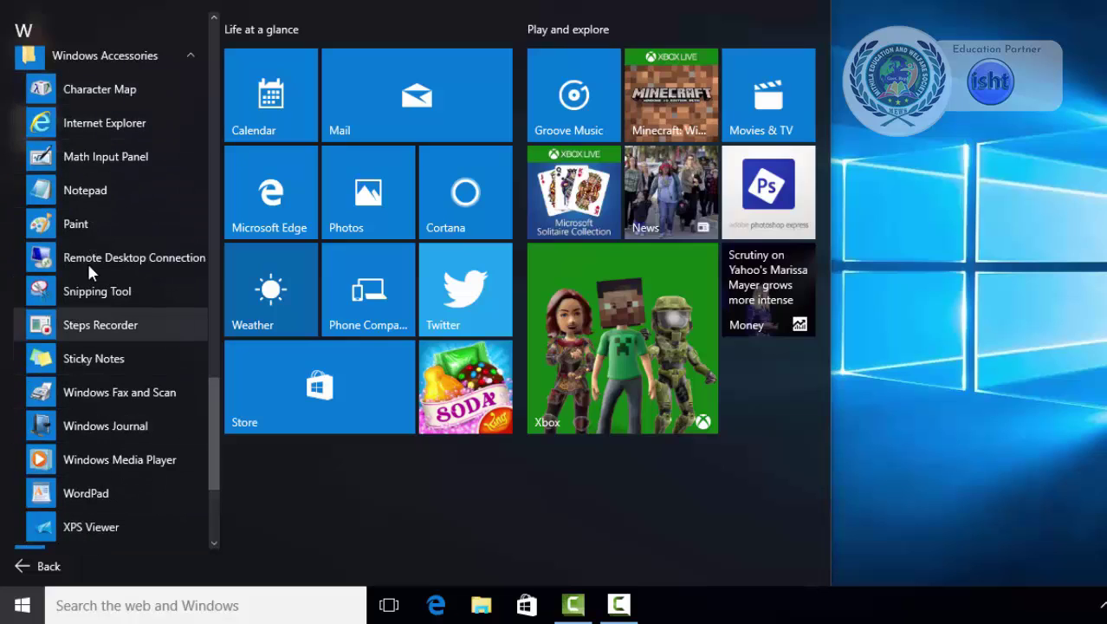
- Collapse Windows Accessories, expand the Windows Administrative Tools folder, look through its programs and collapse it again
{"action": "left_click", "coordinate": [186, 54]}
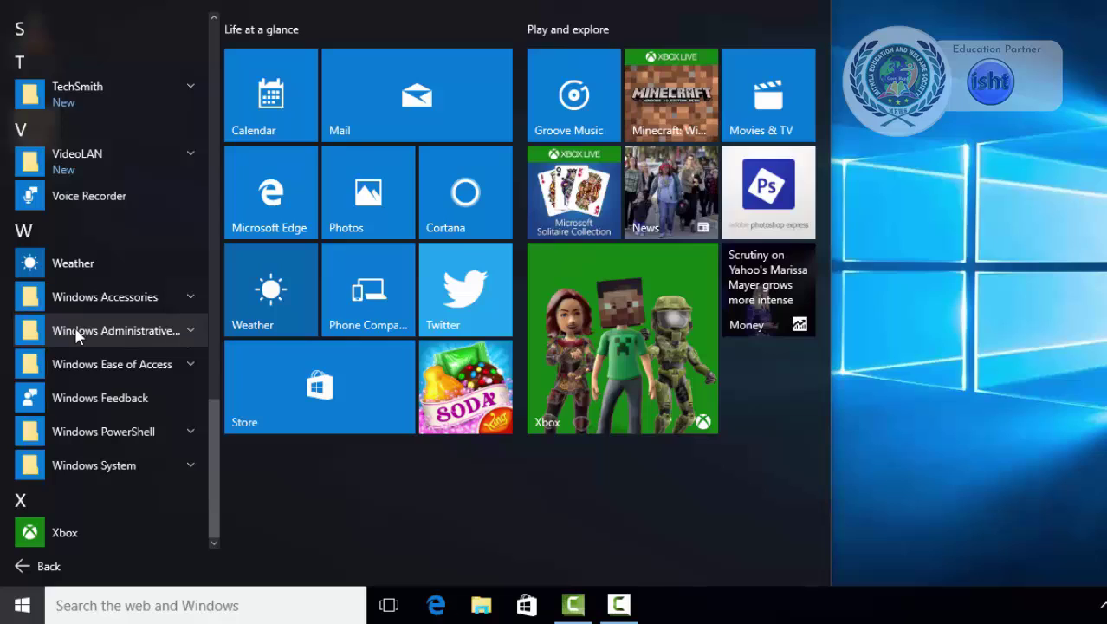
{"action": "left_click", "coordinate": [191, 329]}
{"action": "scroll", "coordinate": [176, 370], "scroll_direction": "down", "scroll_amount": 3}
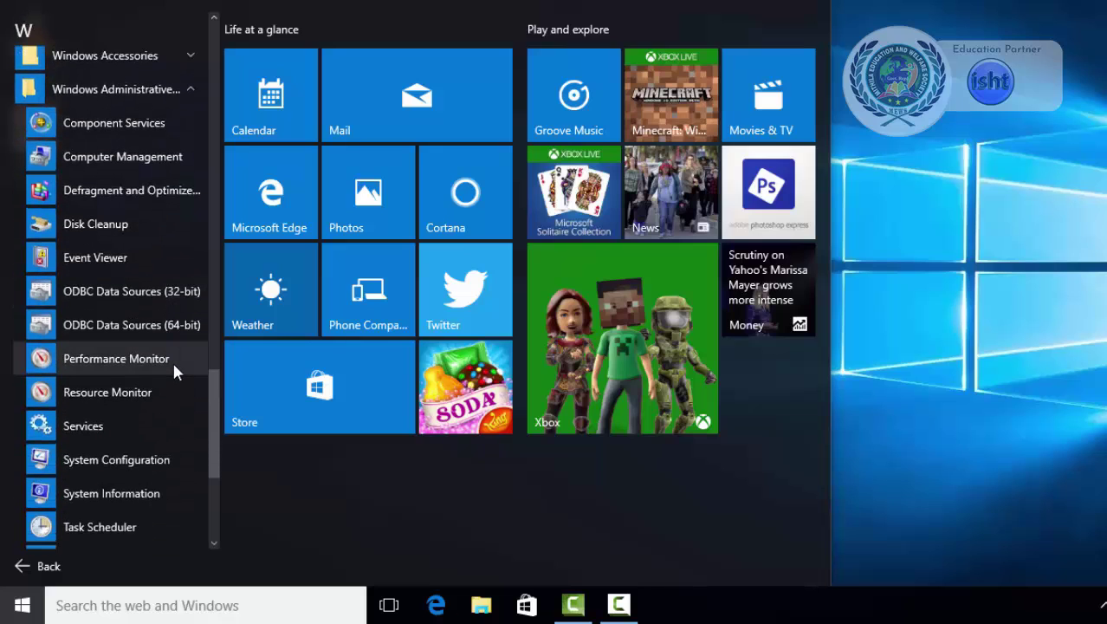
{"action": "scroll", "coordinate": [192, 321], "scroll_direction": "down", "scroll_amount": 2}
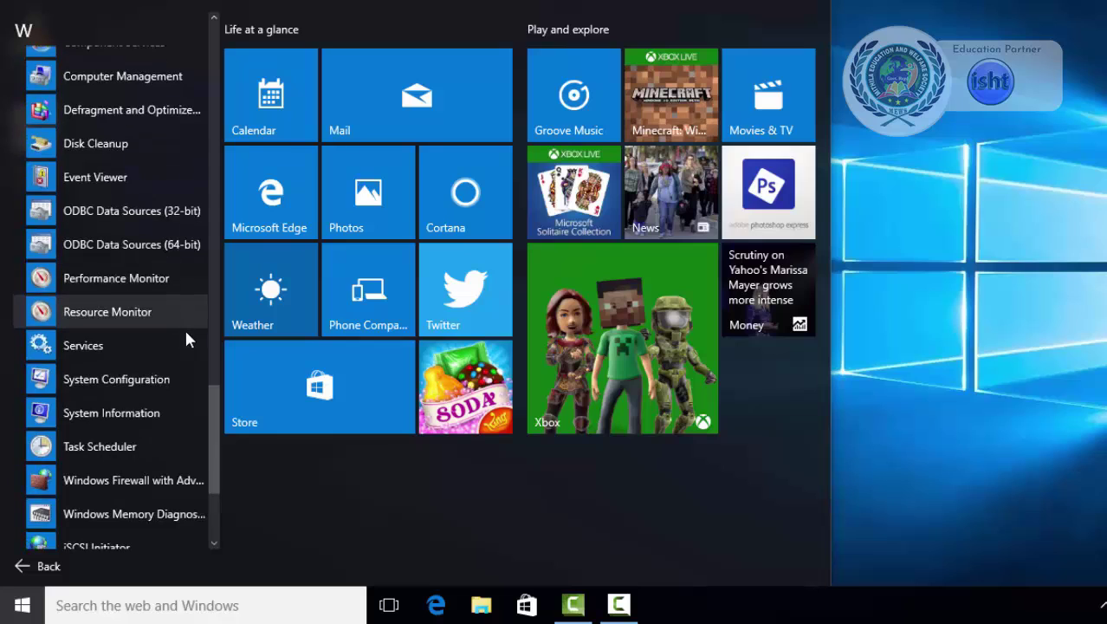
{"action": "scroll", "coordinate": [184, 328], "scroll_direction": "down", "scroll_amount": 3}
{"action": "scroll", "coordinate": [184, 329], "scroll_direction": "up", "scroll_amount": 7}
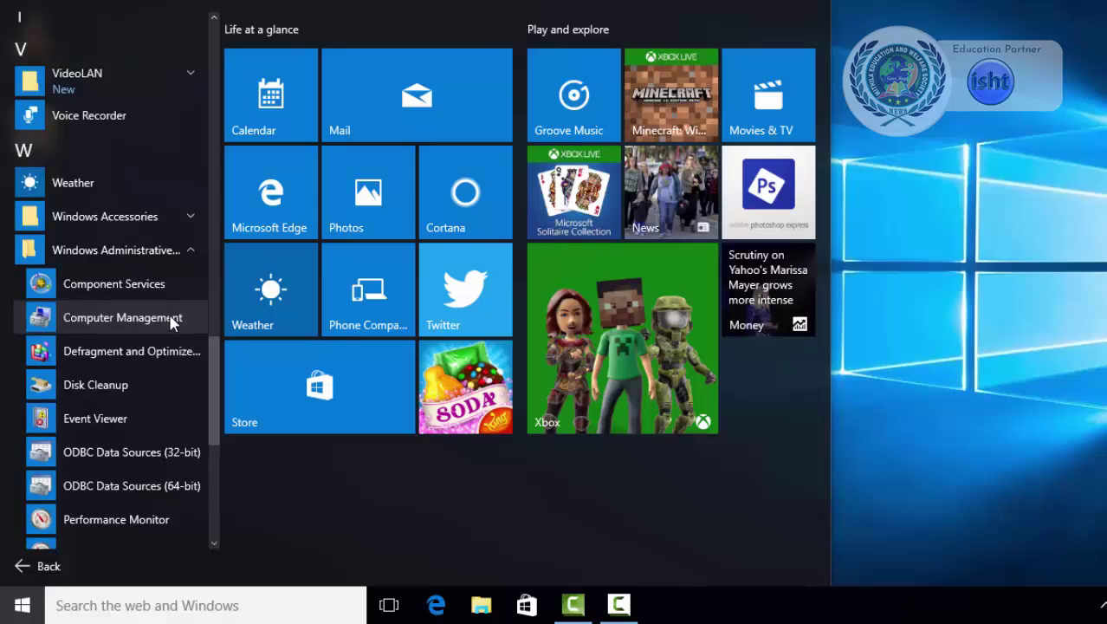
{"action": "left_click", "coordinate": [189, 251]}
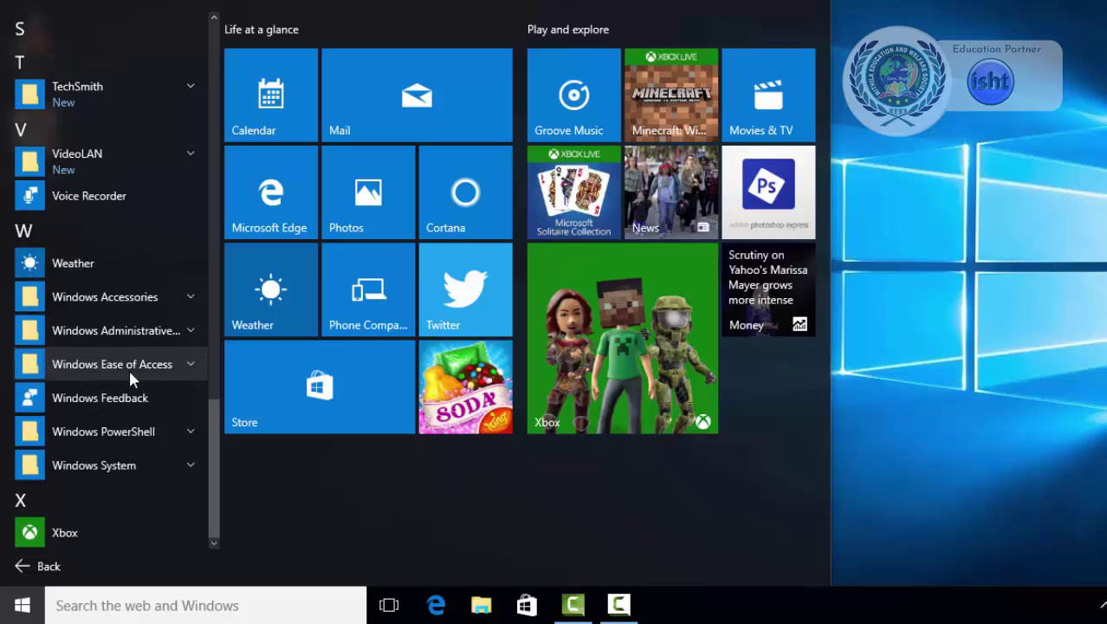
- Expand the Windows Ease of Access folder to view its programs, collapse it and return to the main Start view
{"action": "left_click", "coordinate": [182, 364]}
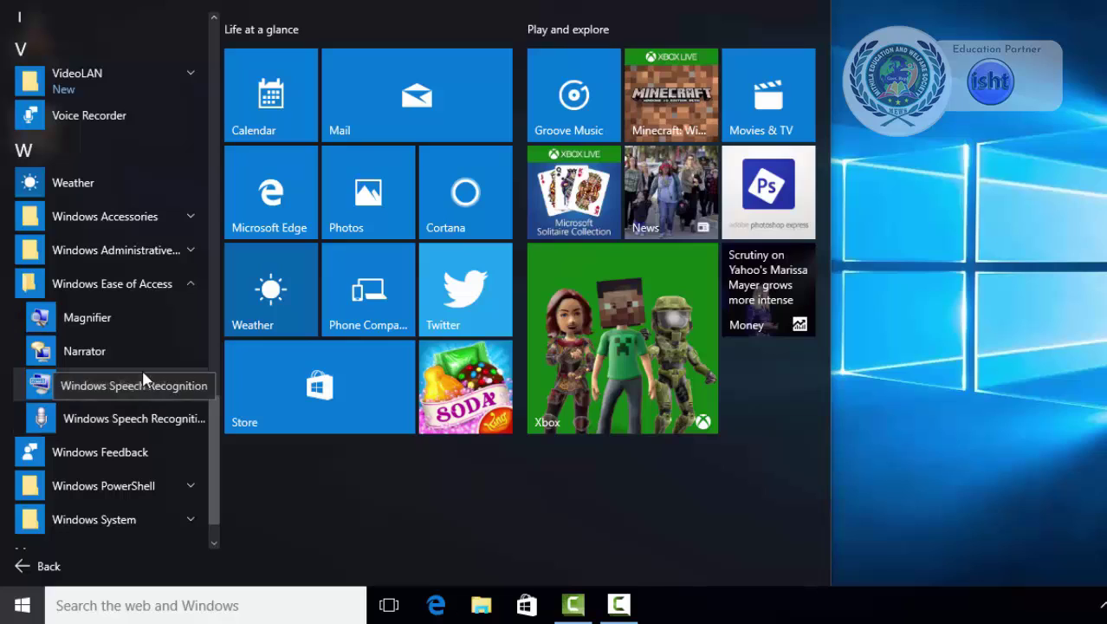
{"action": "left_click", "coordinate": [177, 286]}
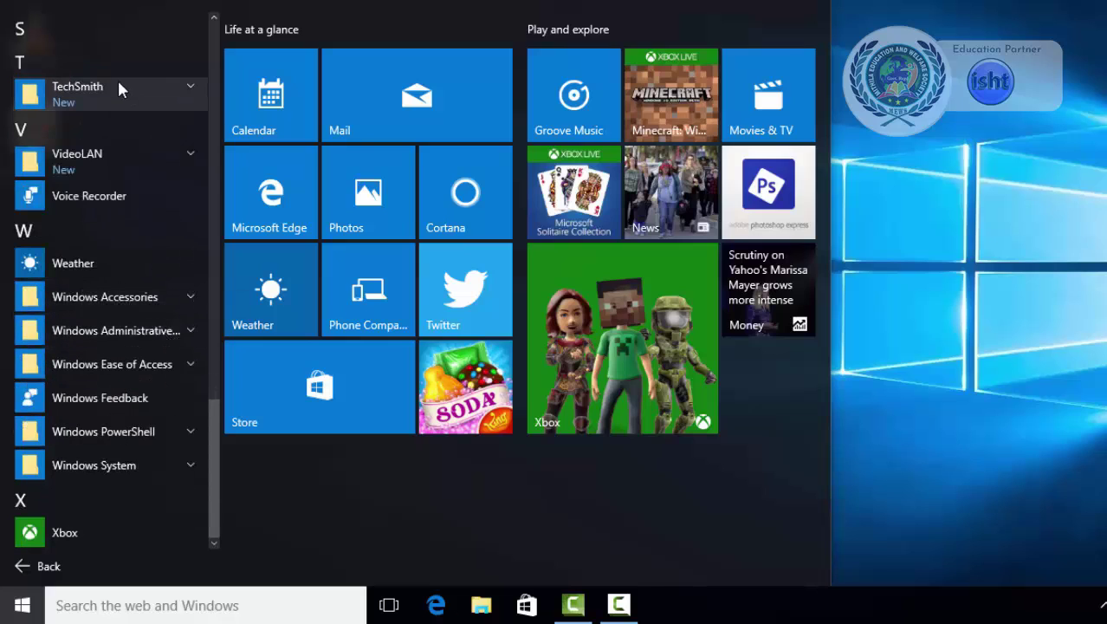
{"action": "left_click", "coordinate": [49, 568]}
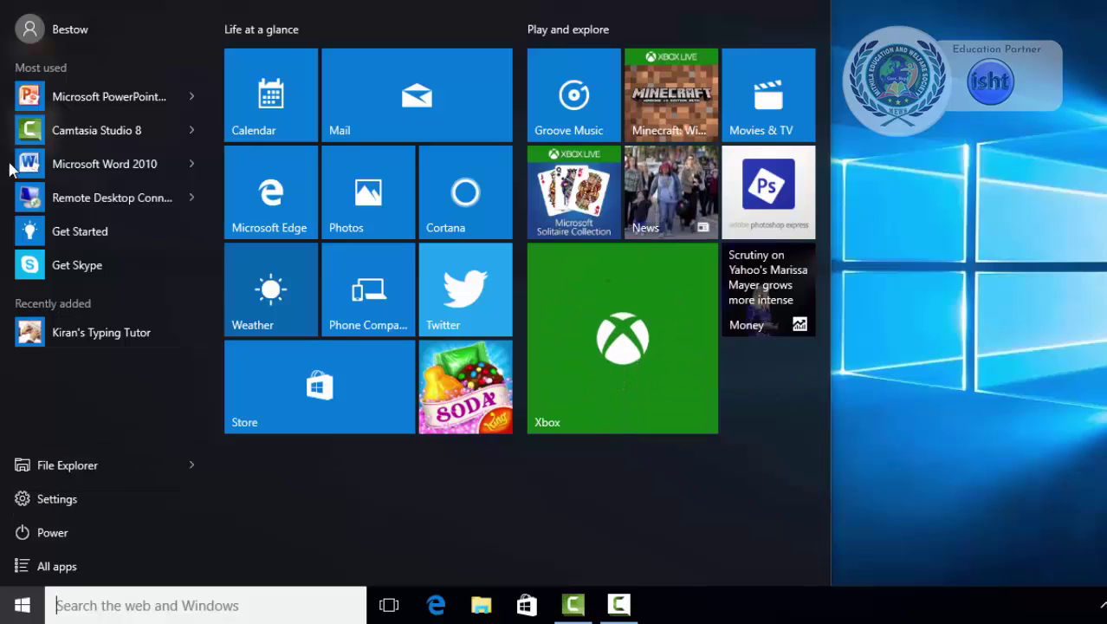
- Pin Microsoft Word 2010 to Start and Microsoft PowerPoint to the taskbar from the most used list
{"action": "right_click", "coordinate": [96, 162]}
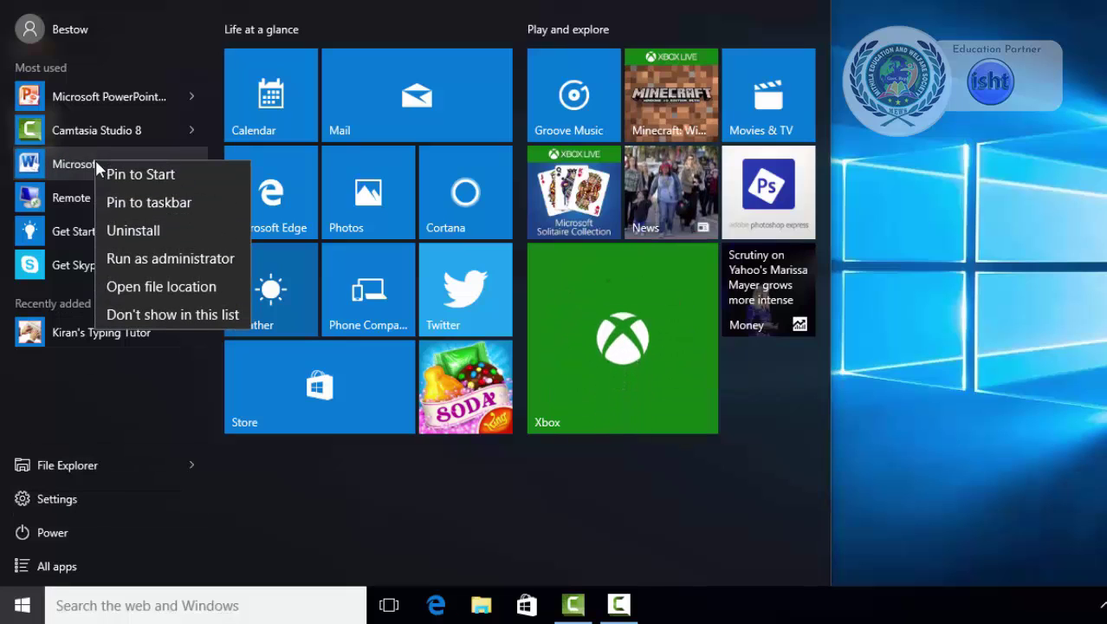
{"action": "left_click", "coordinate": [137, 176]}
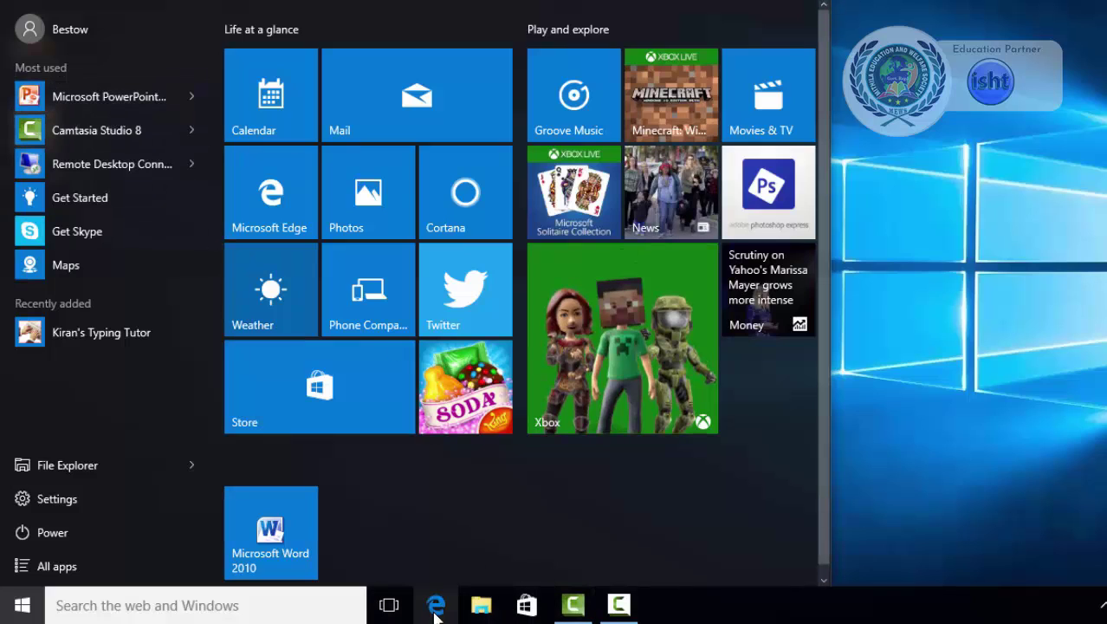
{"action": "right_click", "coordinate": [85, 102]}
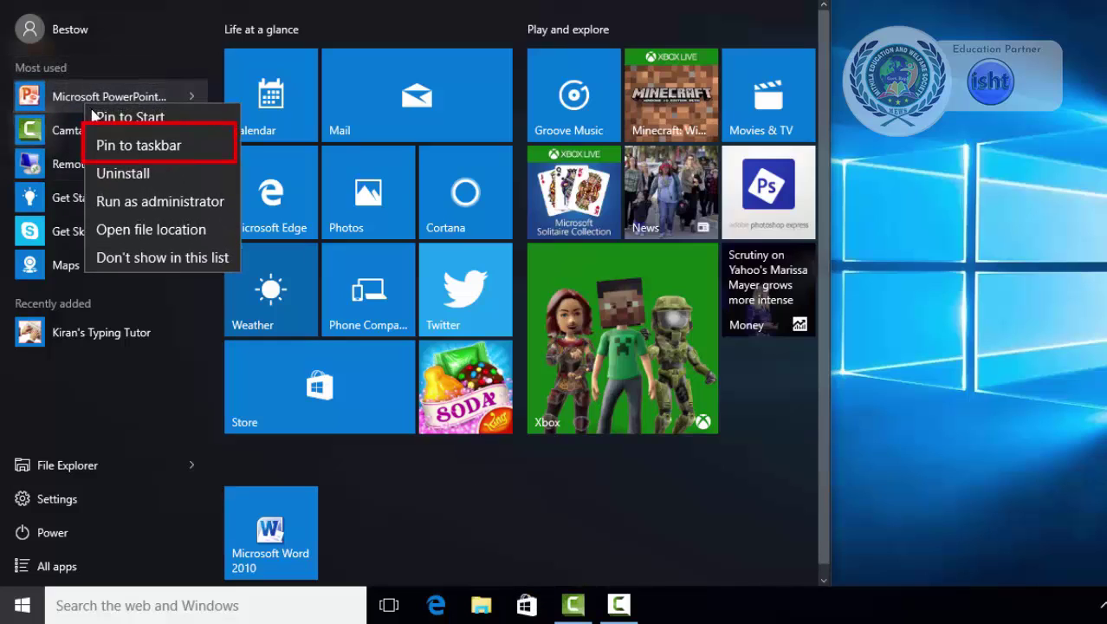
{"action": "left_click", "coordinate": [119, 147]}
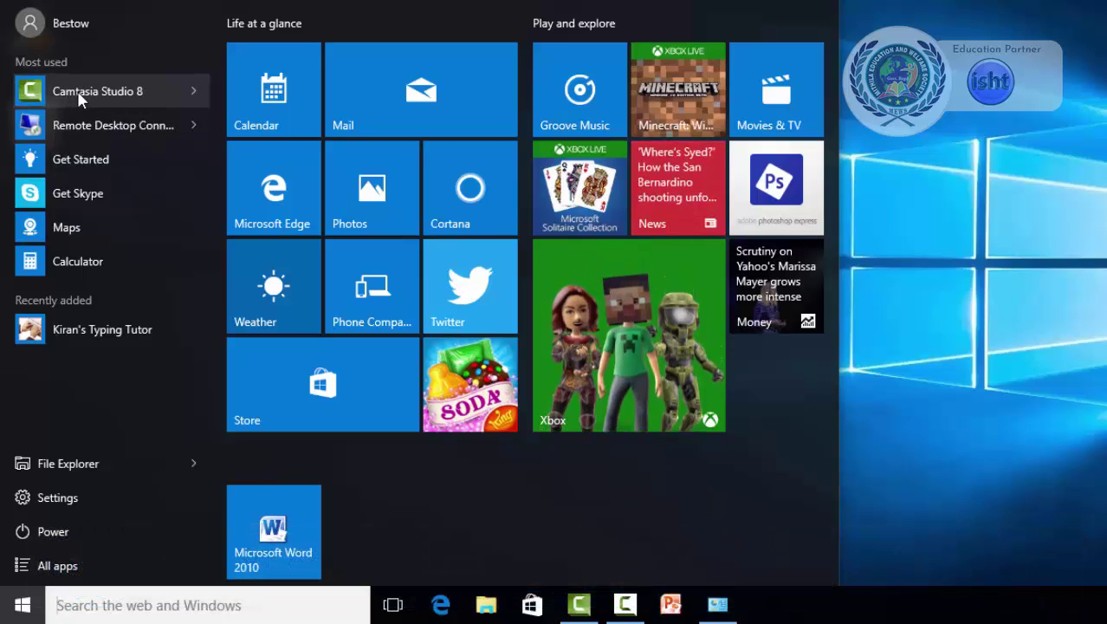
- Remove Camtasia Studio 8 and Paint from the most used list
{"action": "right_click", "coordinate": [78, 98]}
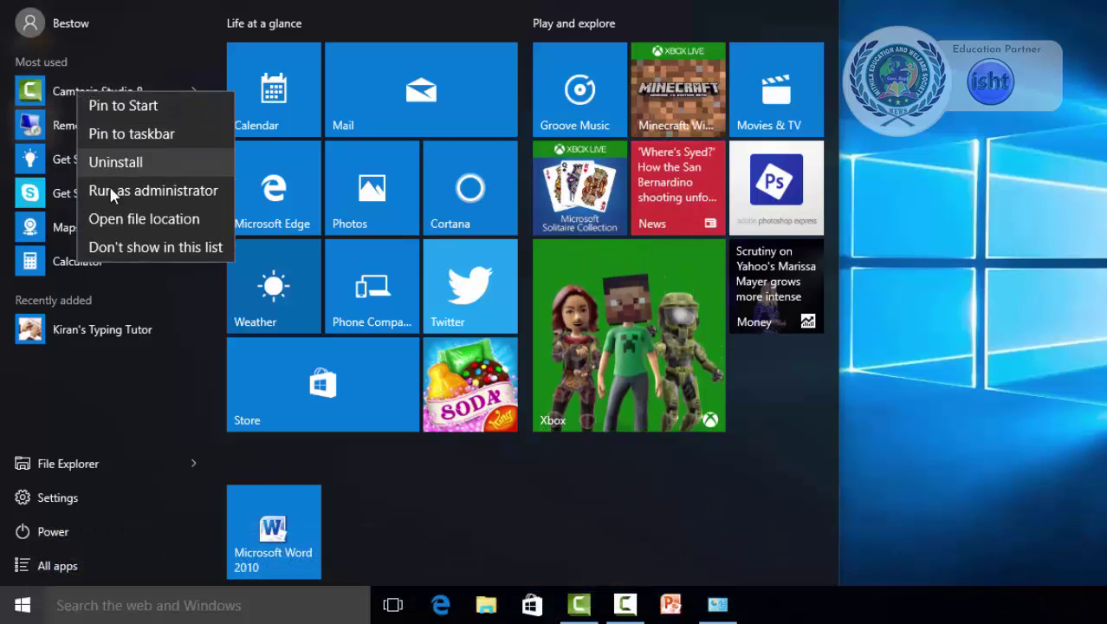
{"action": "left_click", "coordinate": [169, 247]}
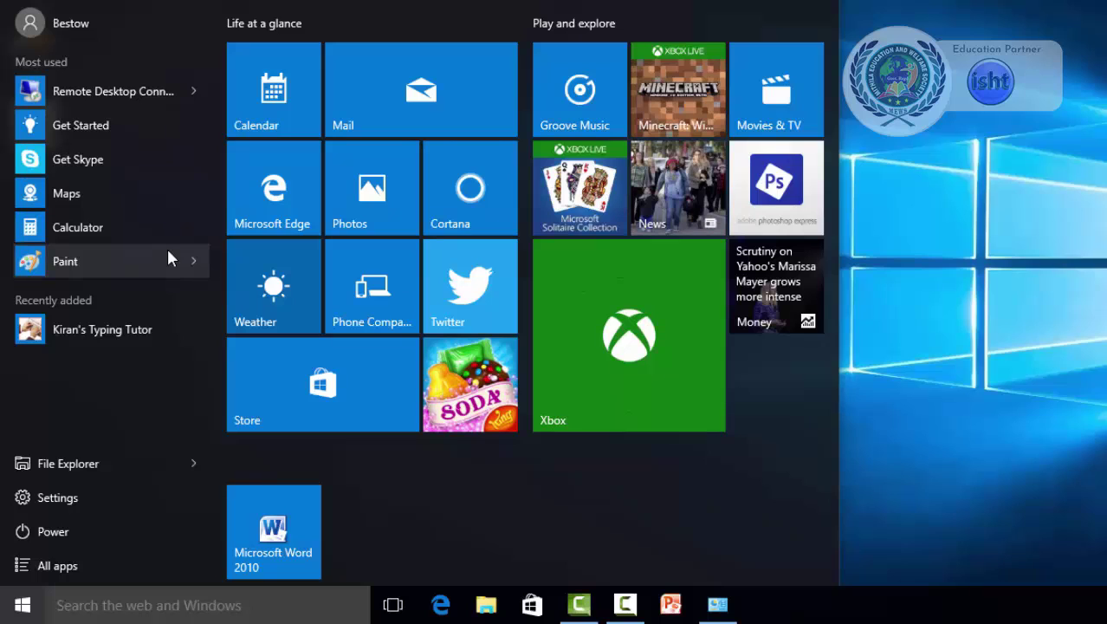
{"action": "right_click", "coordinate": [88, 262]}
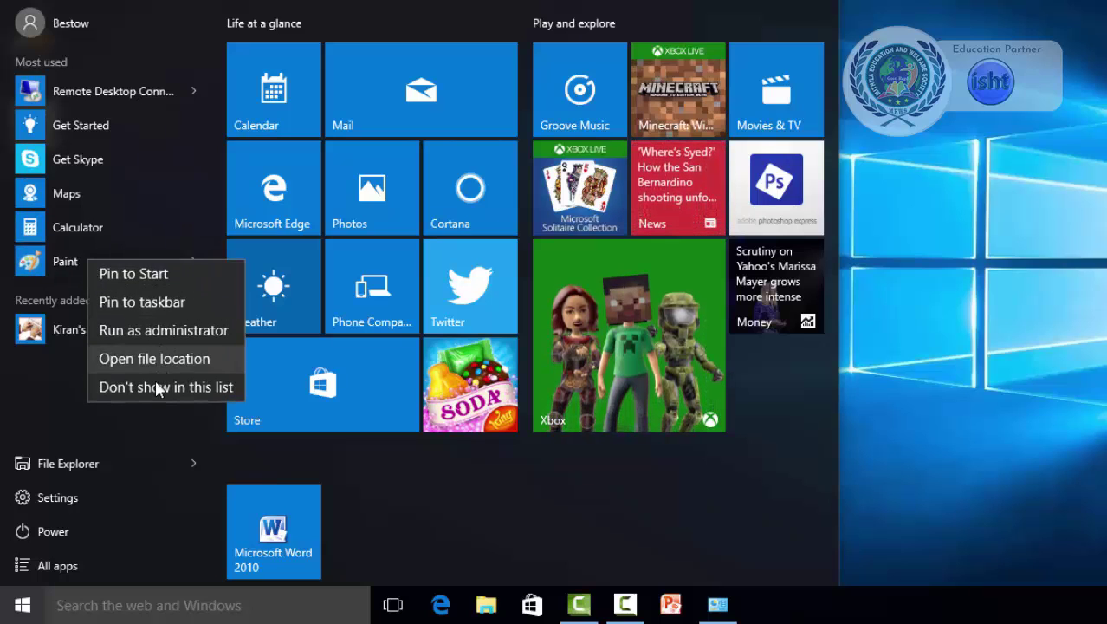
{"action": "left_click", "coordinate": [155, 387]}
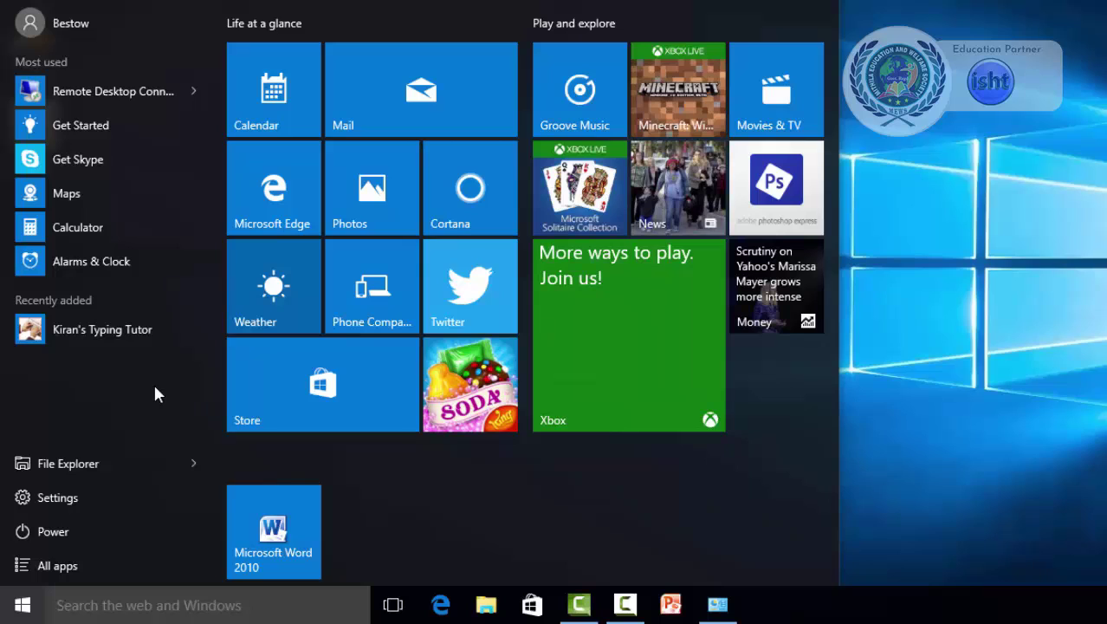
- Start uninstalling Kiran's Typing Tutor from the recently added list, decline the removal and close Programs and Features
{"action": "right_click", "coordinate": [77, 330]}
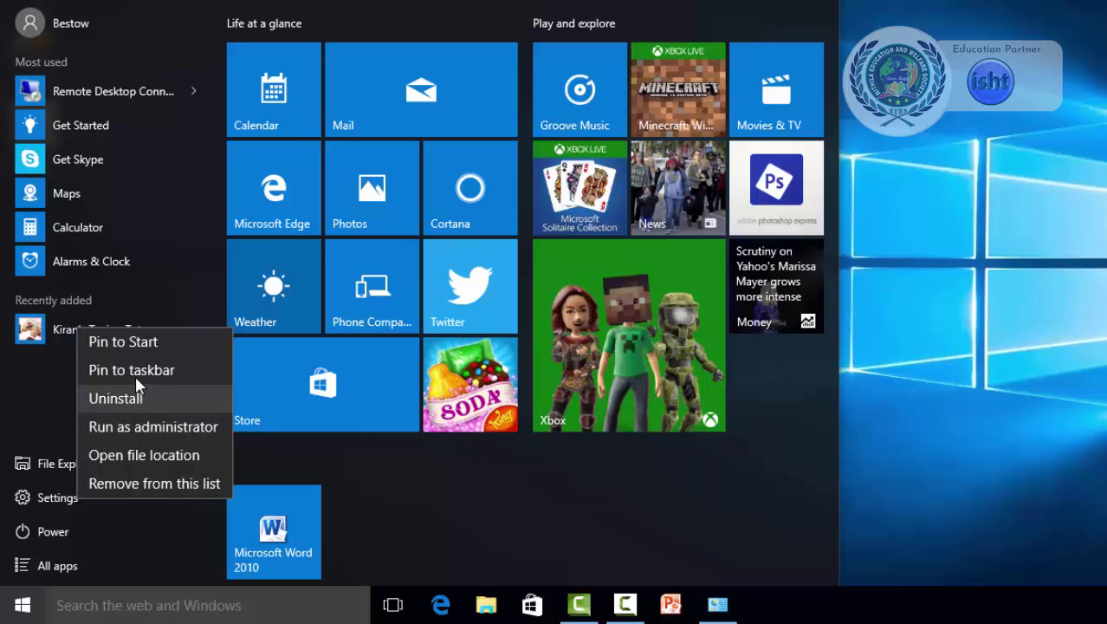
{"action": "left_click", "coordinate": [126, 400]}
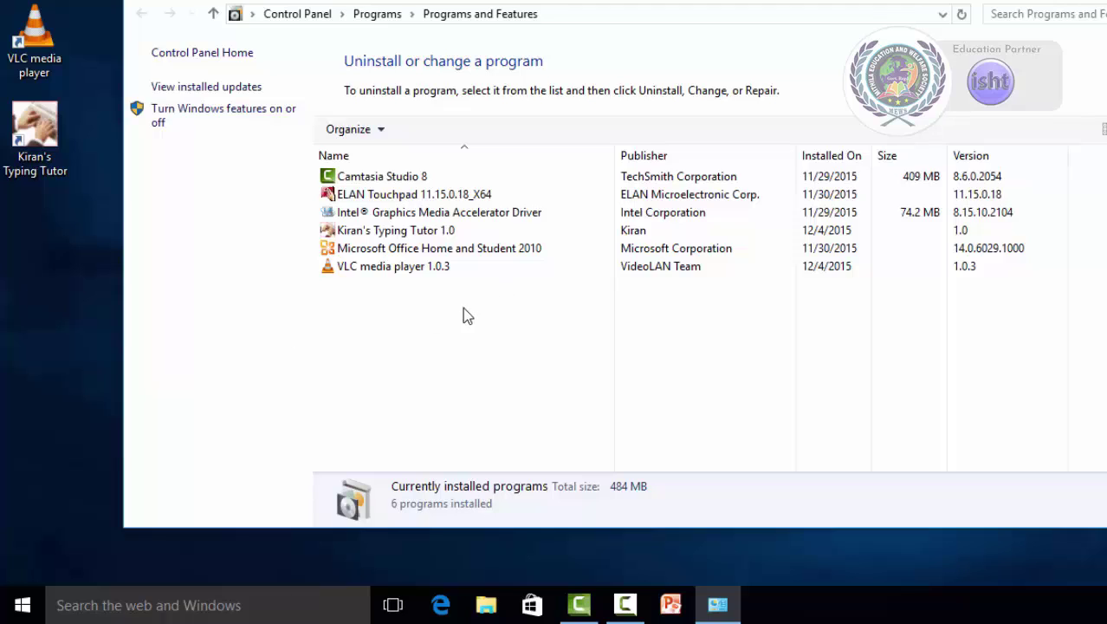
{"action": "left_click", "coordinate": [400, 234]}
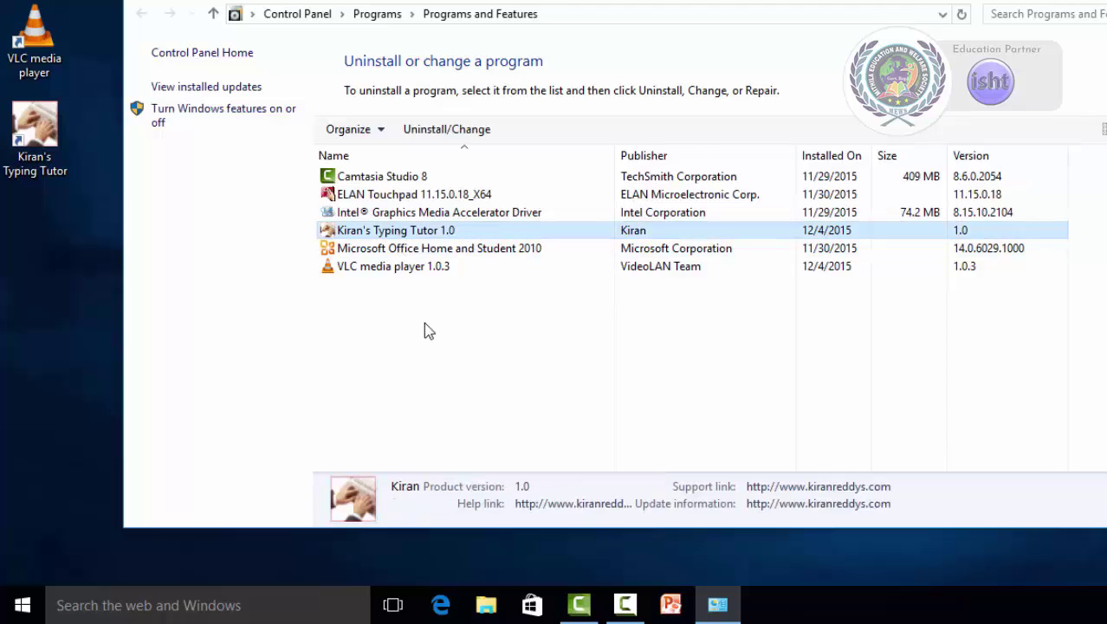
{"action": "left_click", "coordinate": [438, 135]}
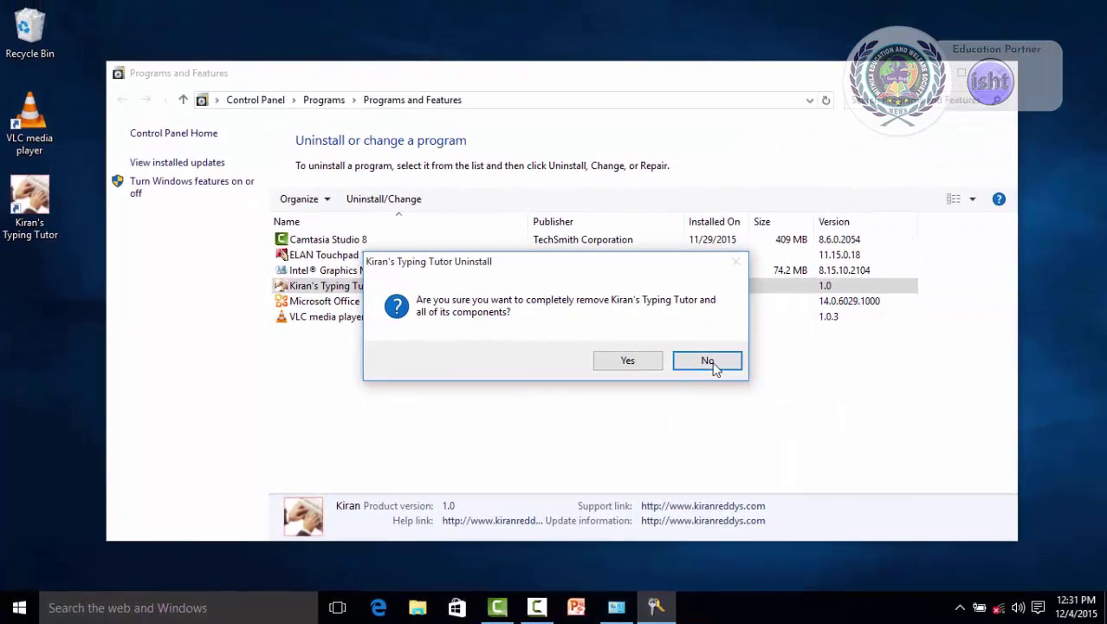
{"action": "left_click", "coordinate": [709, 361]}
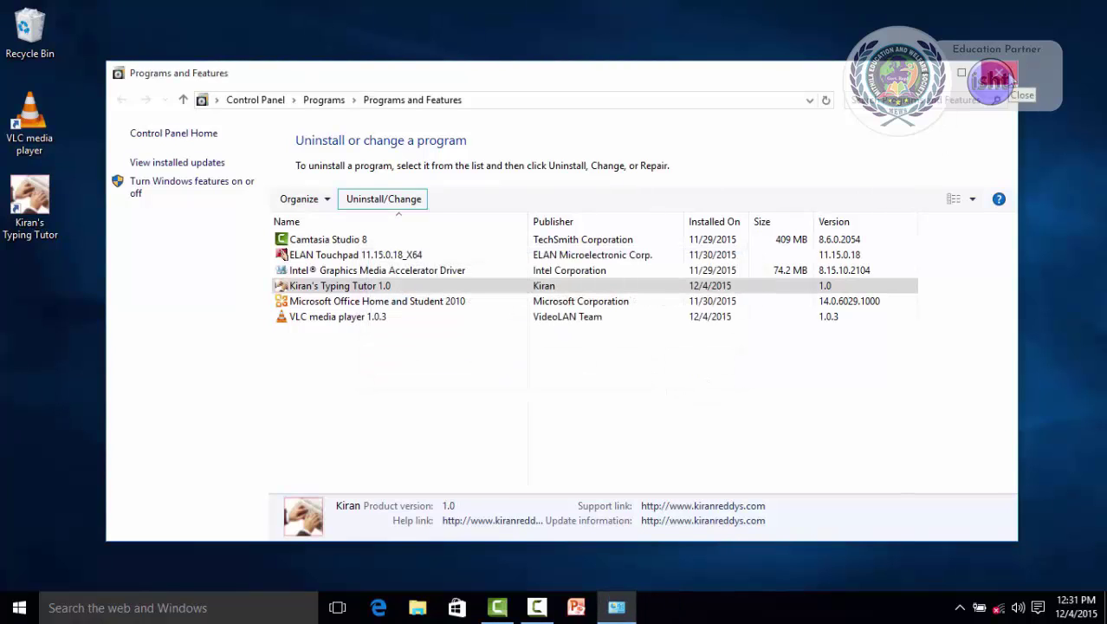
{"action": "left_click", "coordinate": [998, 73]}
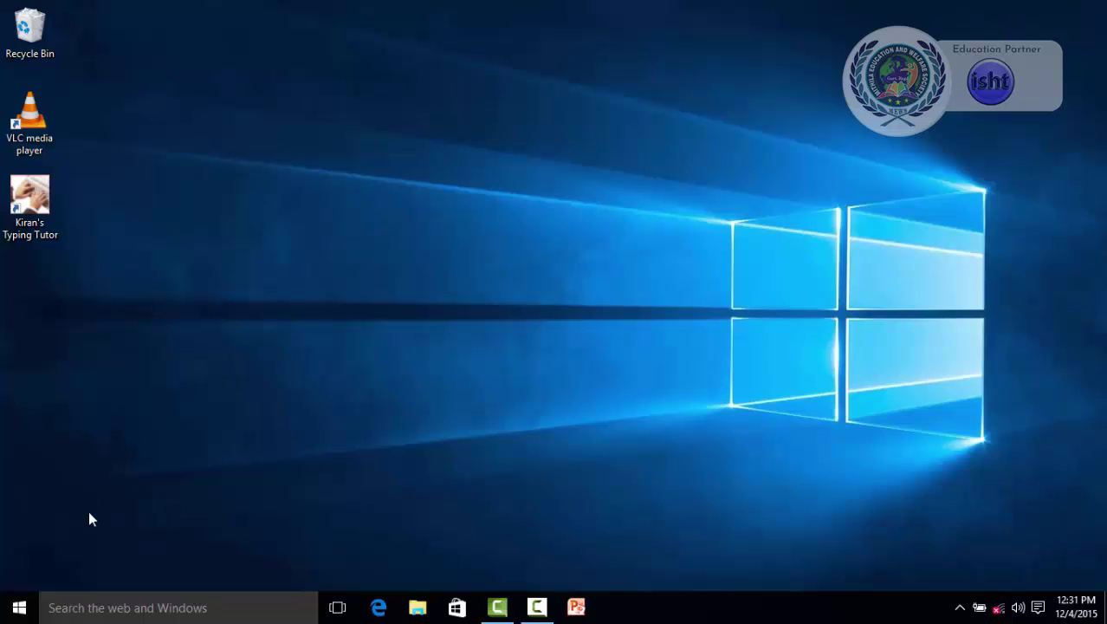
- Show File Explorer's pinned and frequent folders in the Start menu, open File Explorer and close its window
{"action": "left_click", "coordinate": [18, 609]}
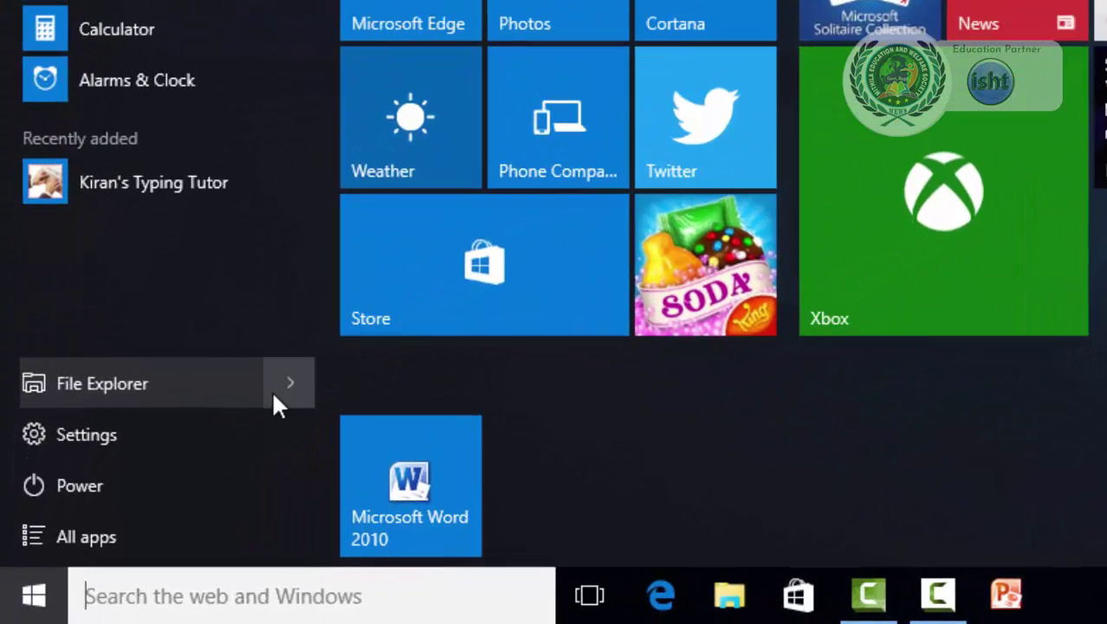
{"action": "left_click", "coordinate": [272, 394]}
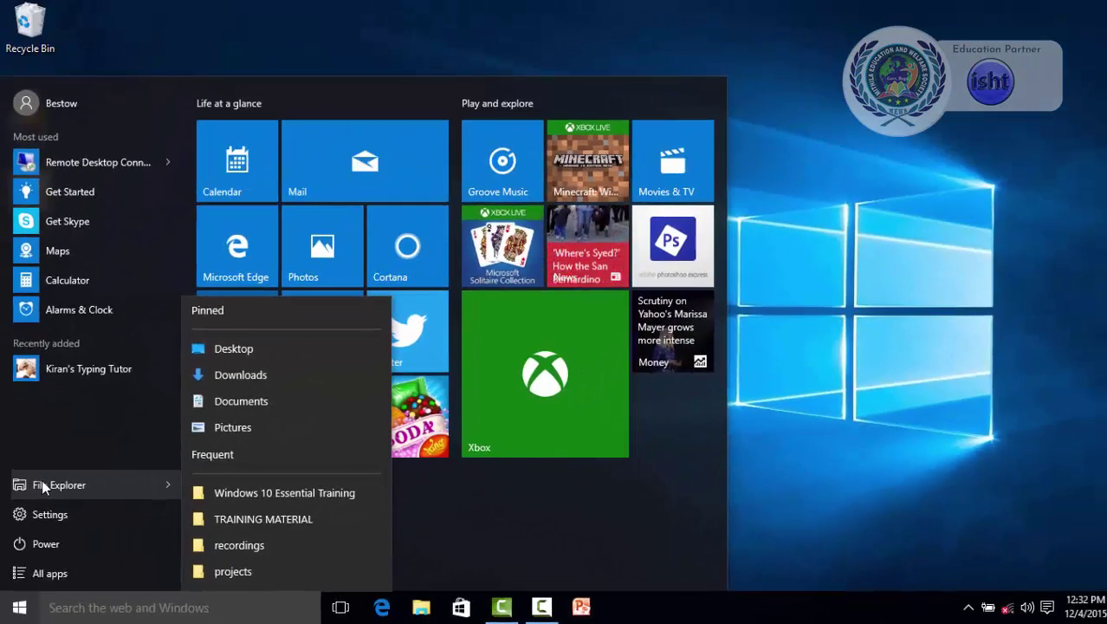
{"action": "left_click", "coordinate": [71, 402]}
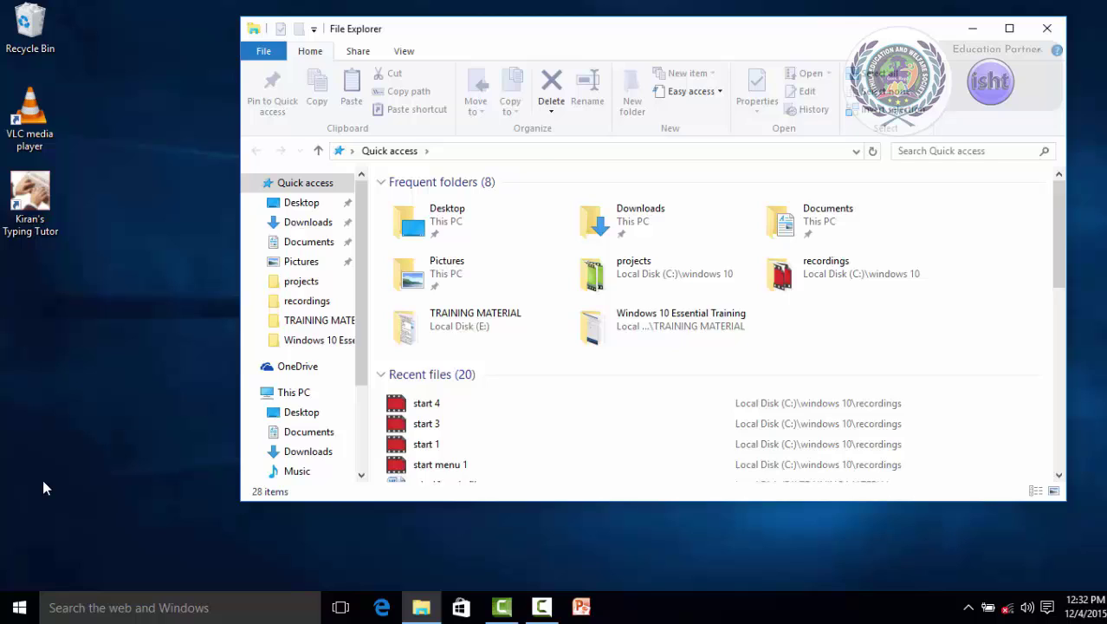
{"action": "left_click", "coordinate": [1048, 31]}
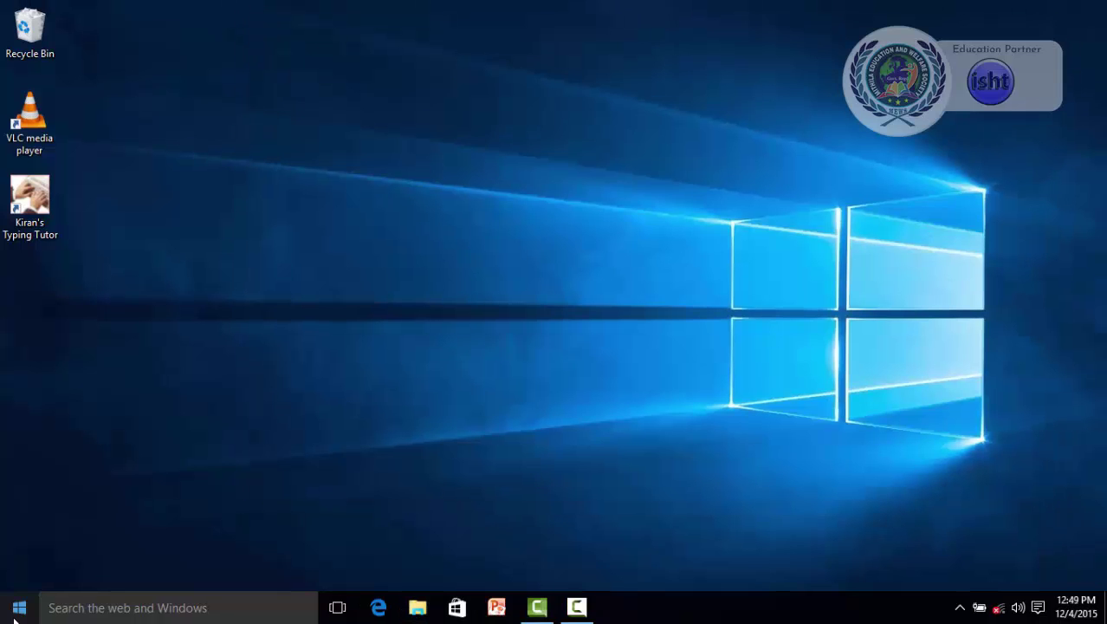
- Open Settings from the Start menu to view its categories, close it, and show the Start menu's Power options
{"action": "left_click", "coordinate": [14, 619]}
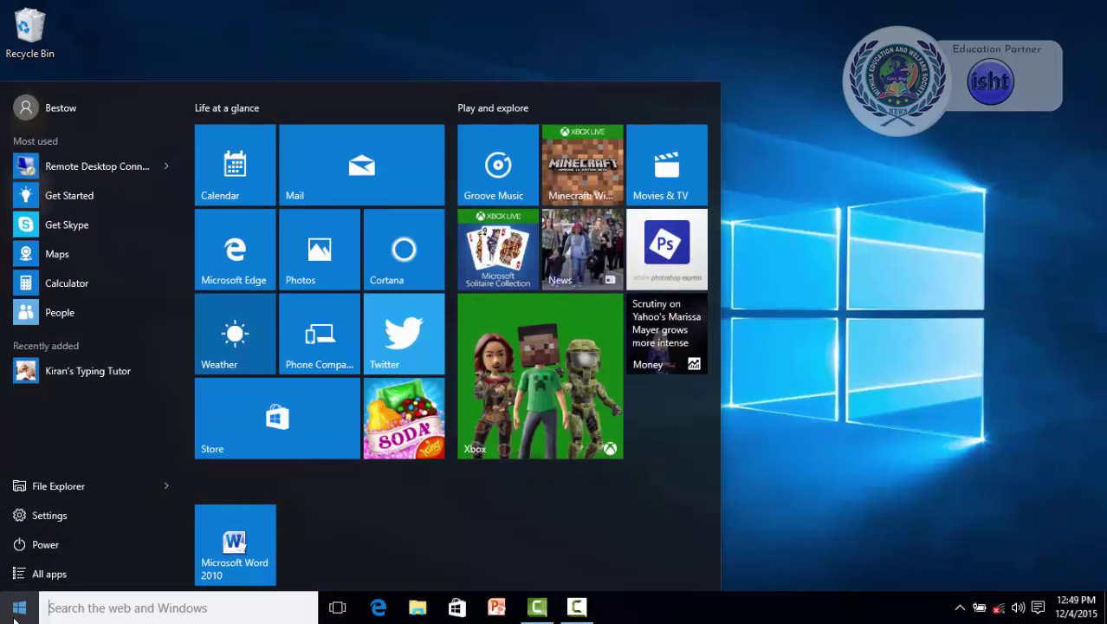
{"action": "left_click", "coordinate": [35, 515]}
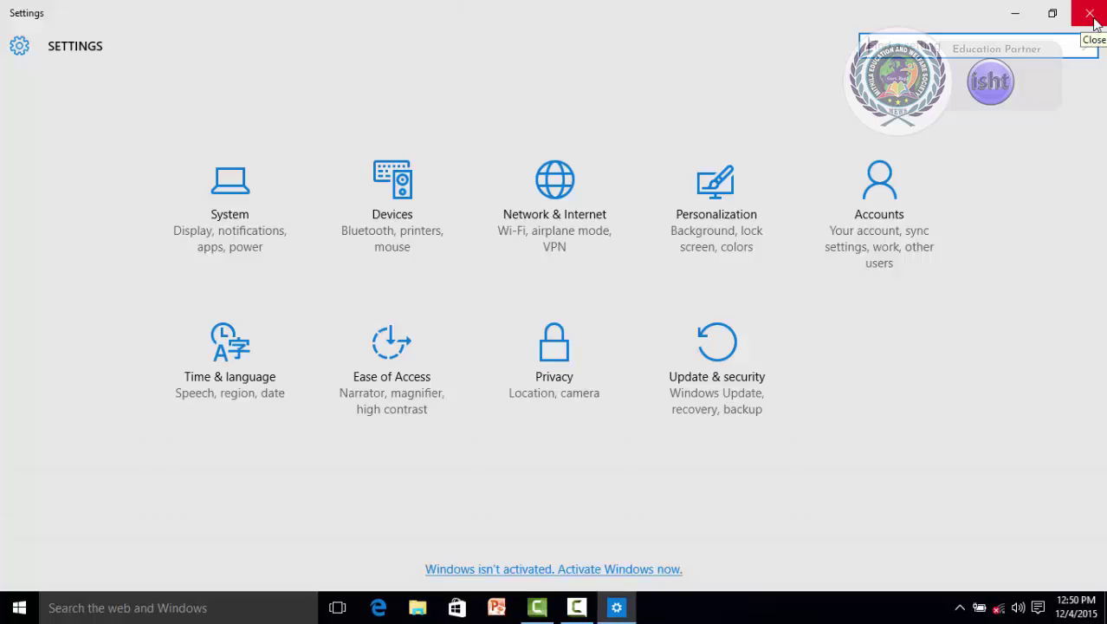
{"action": "left_click", "coordinate": [1091, 17]}
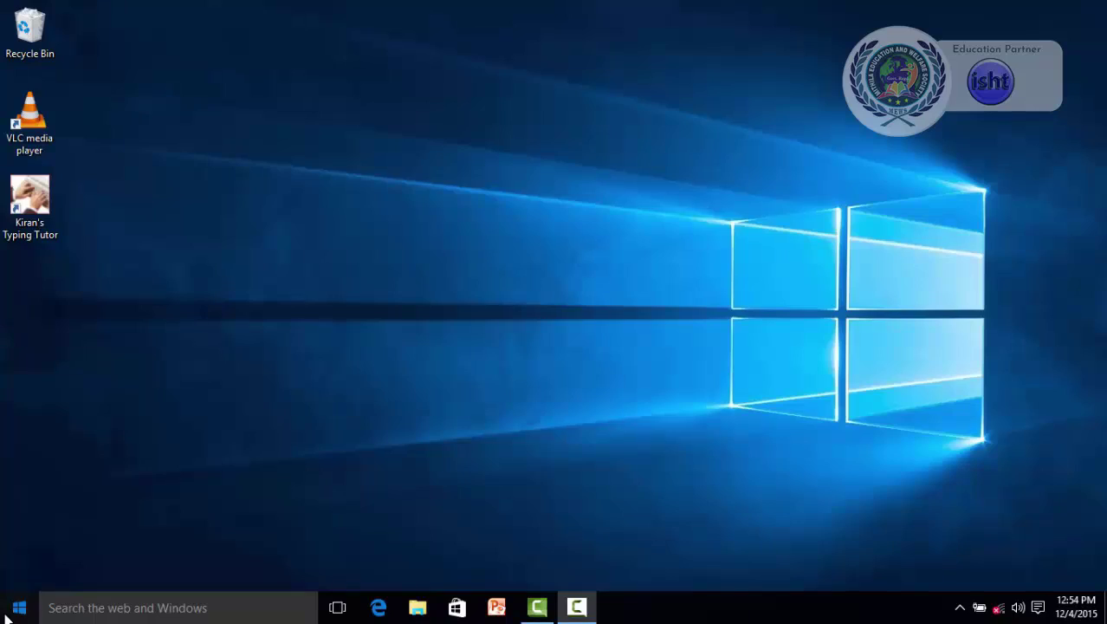
{"action": "left_click", "coordinate": [8, 611]}
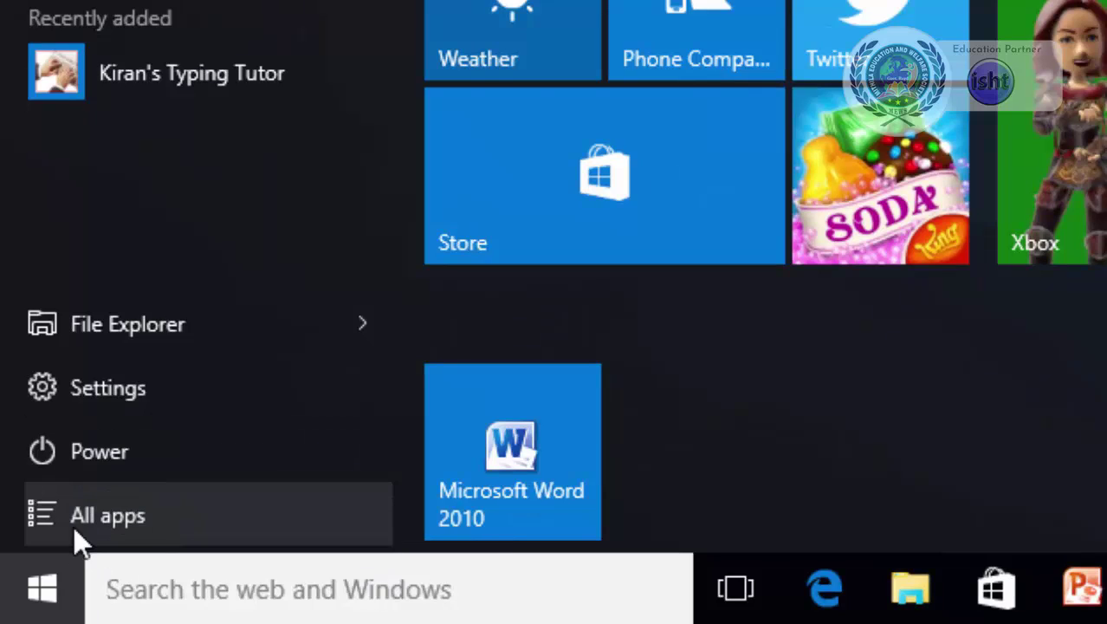
{"action": "left_click", "coordinate": [84, 457]}
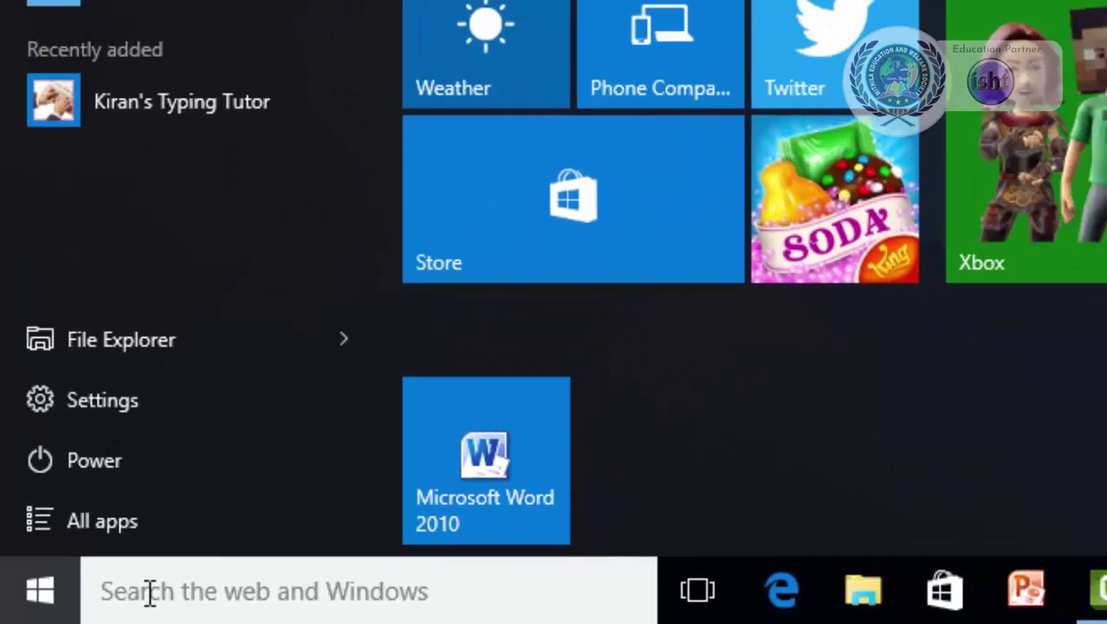
- Search for "pain" from the Start menu, launch Paint from the results, close it and reopen the Start menu
{"action": "type", "text": "pai"}
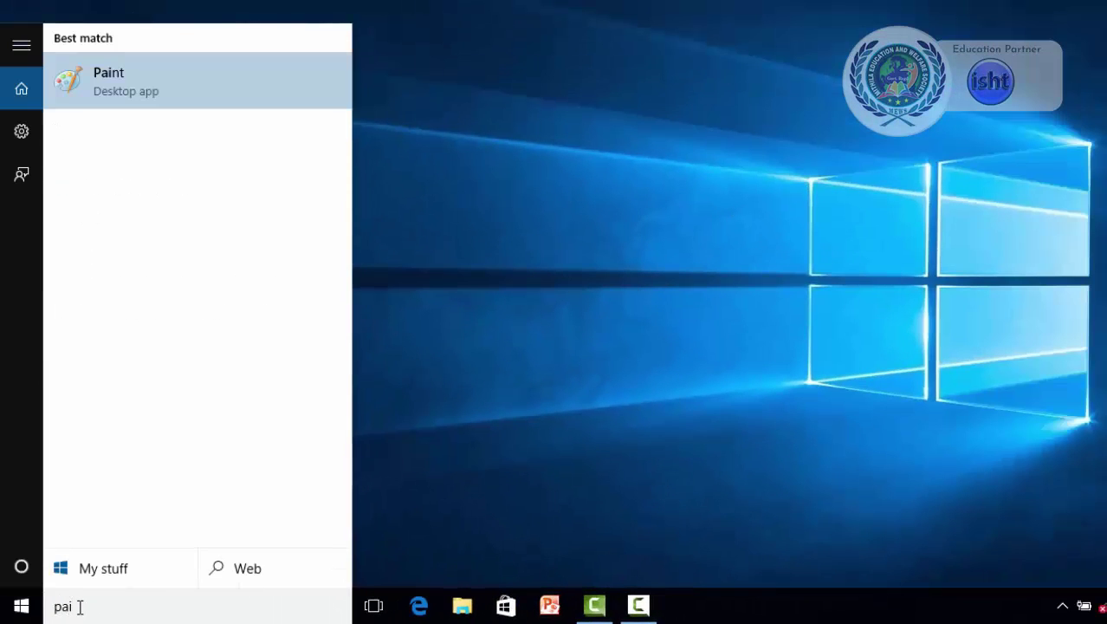
{"action": "type", "text": "n"}
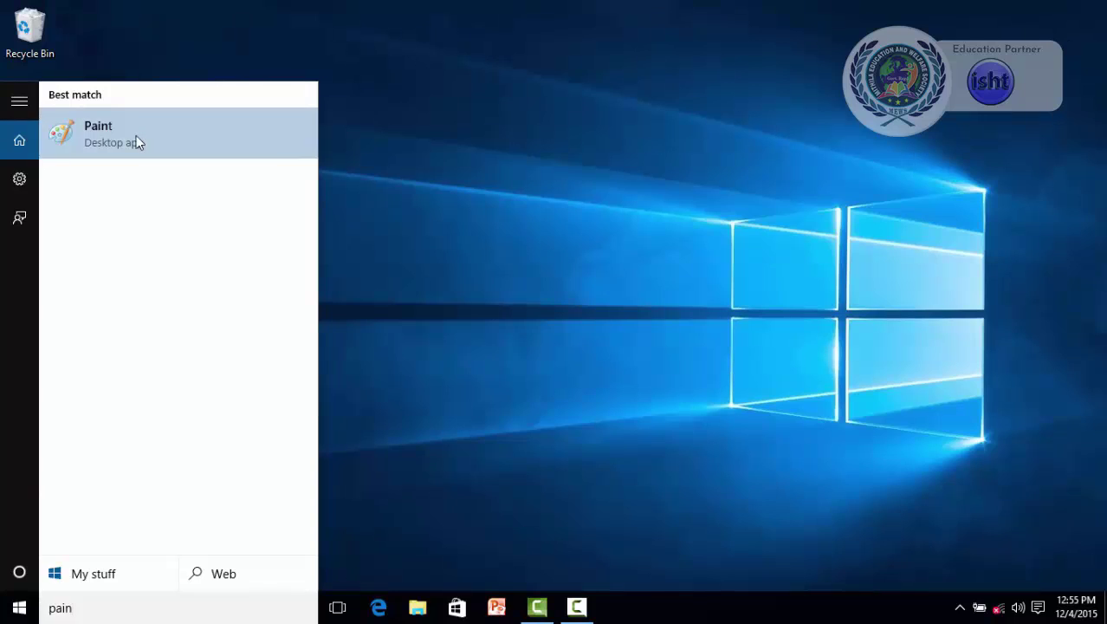
{"action": "left_click", "coordinate": [136, 137]}
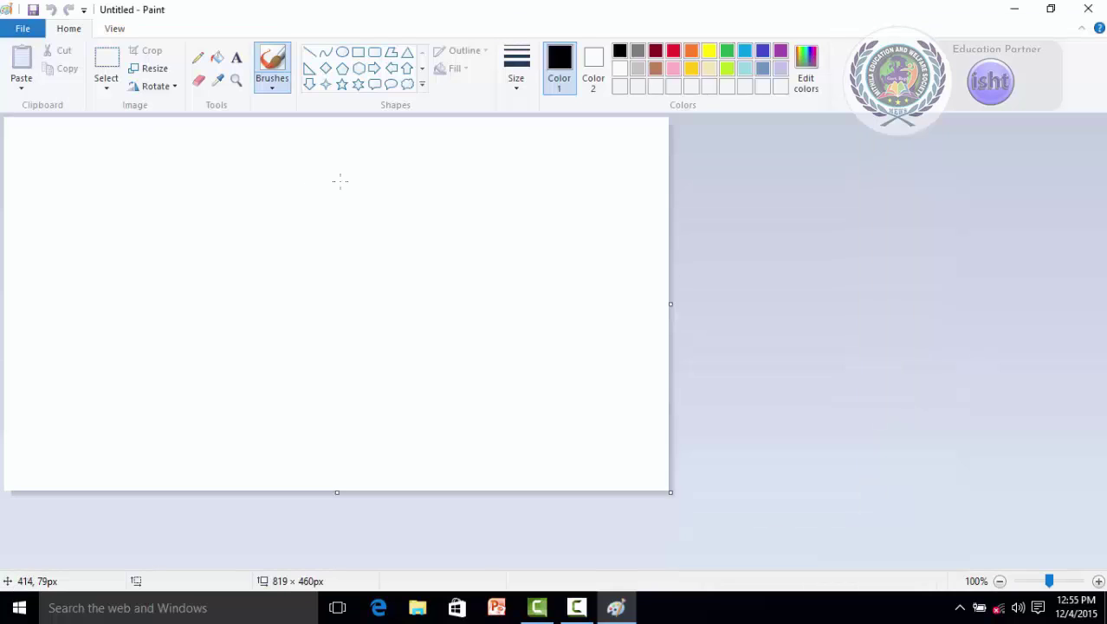
{"action": "left_click", "coordinate": [1088, 10]}
{"action": "left_click", "coordinate": [19, 607]}
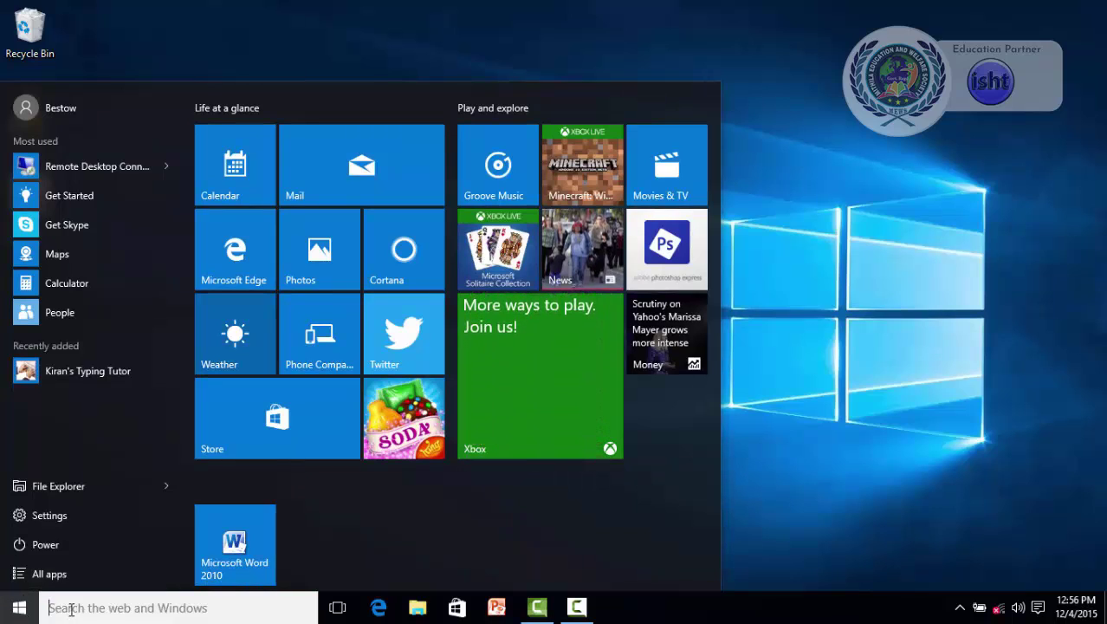
- Close the Start menu, open Control Panel from the Start button's quick links to view its categories, and close it
{"action": "left_click", "coordinate": [19, 607]}
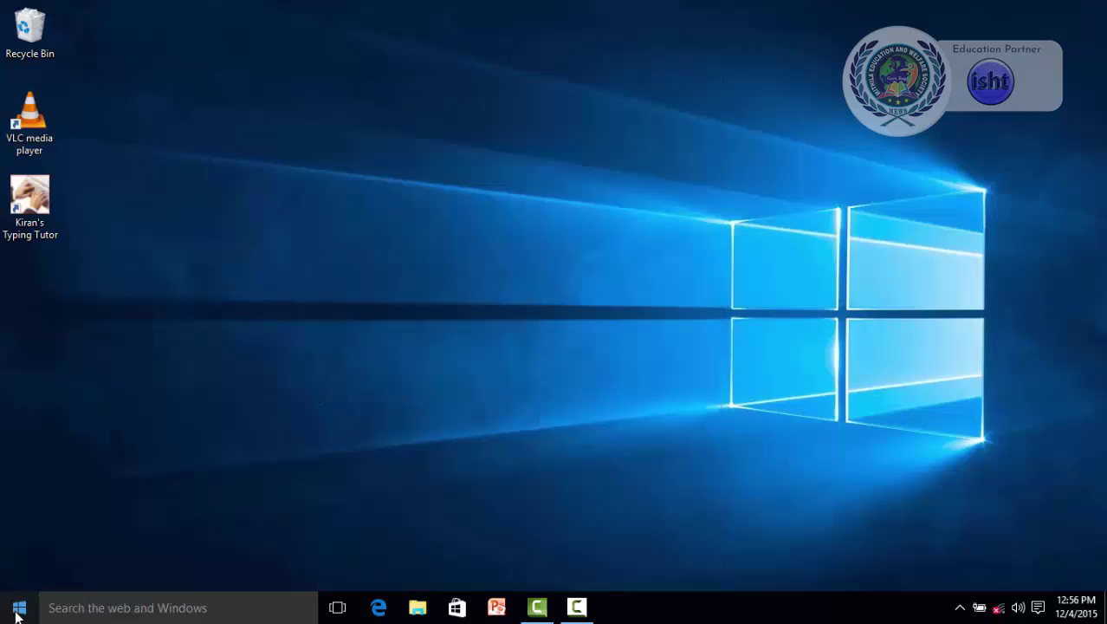
{"action": "right_click", "coordinate": [15, 614]}
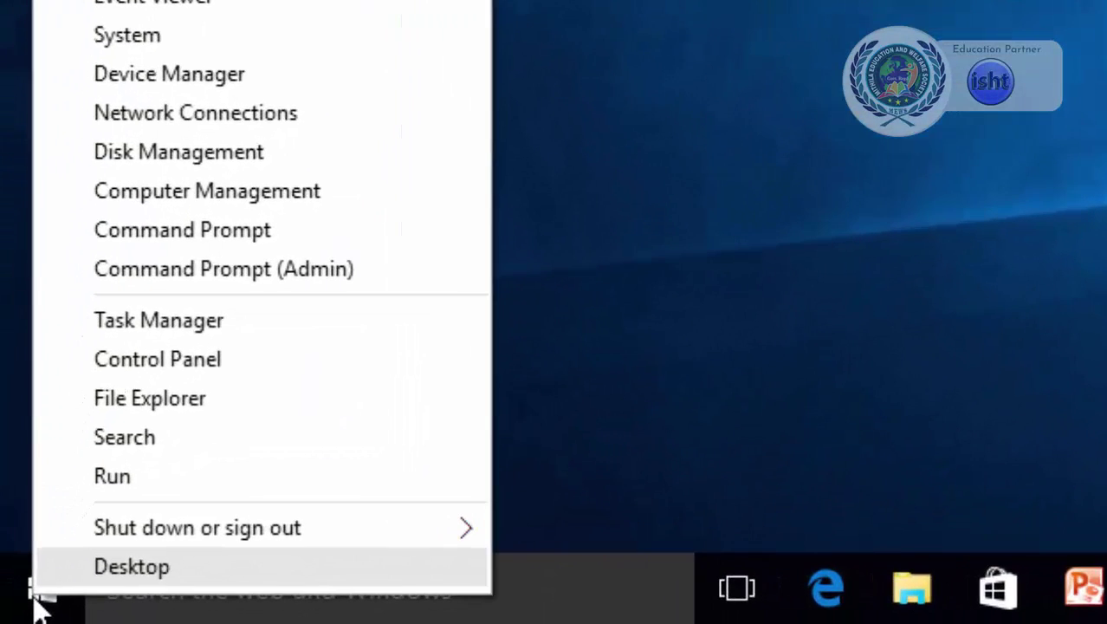
{"action": "left_click", "coordinate": [234, 359]}
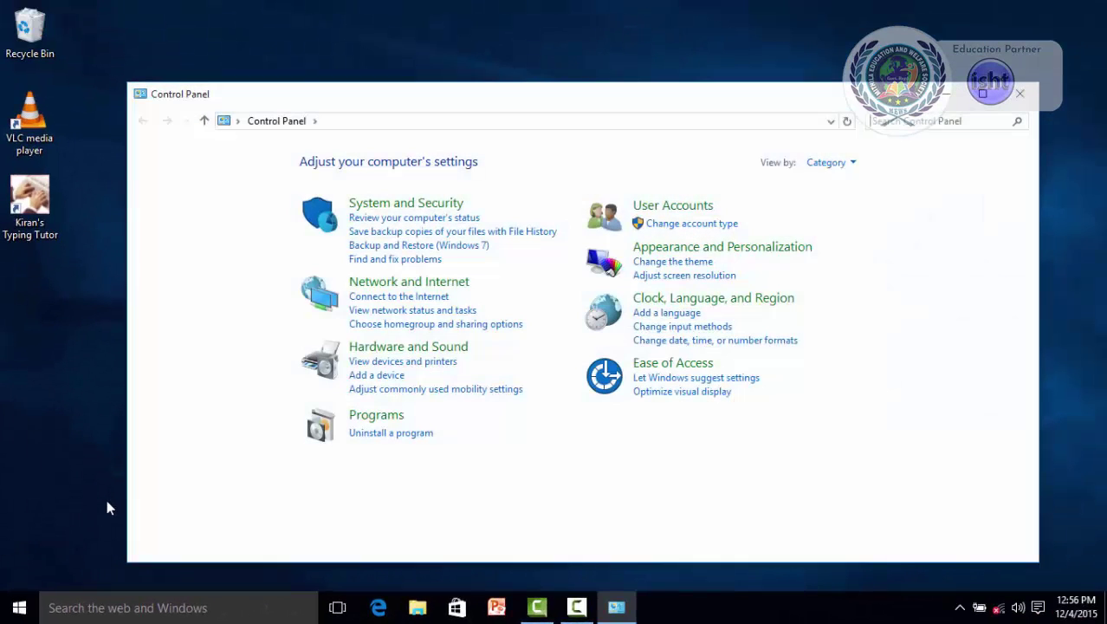
{"action": "left_click", "coordinate": [1027, 101]}
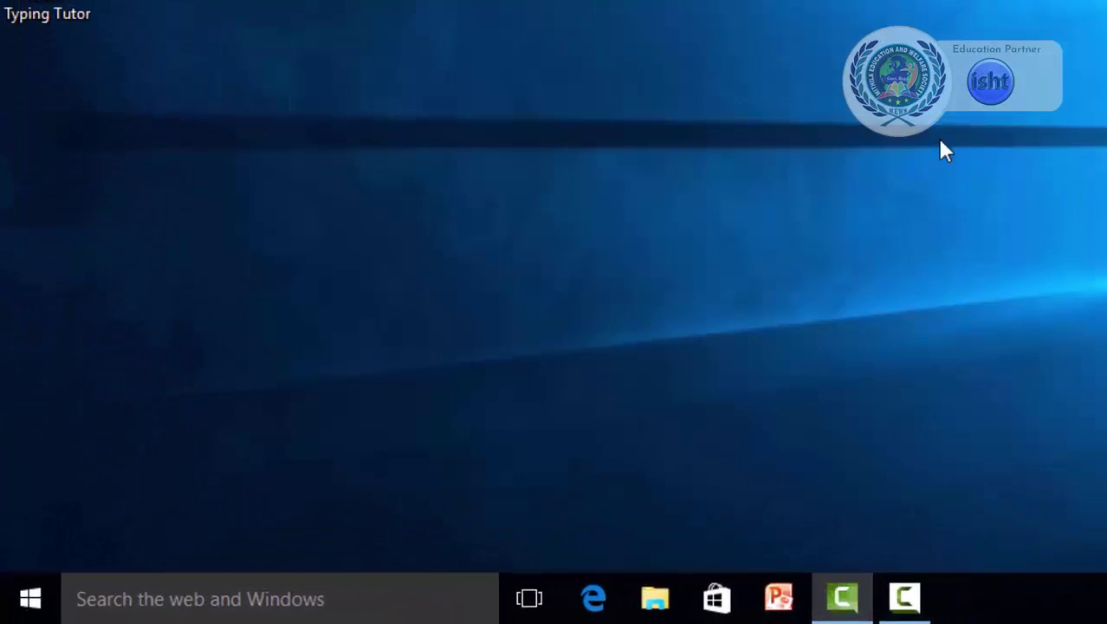
- Show the Start button's quick links and their Shut down or sign out options, and dismiss them
{"action": "right_click", "coordinate": [39, 601]}
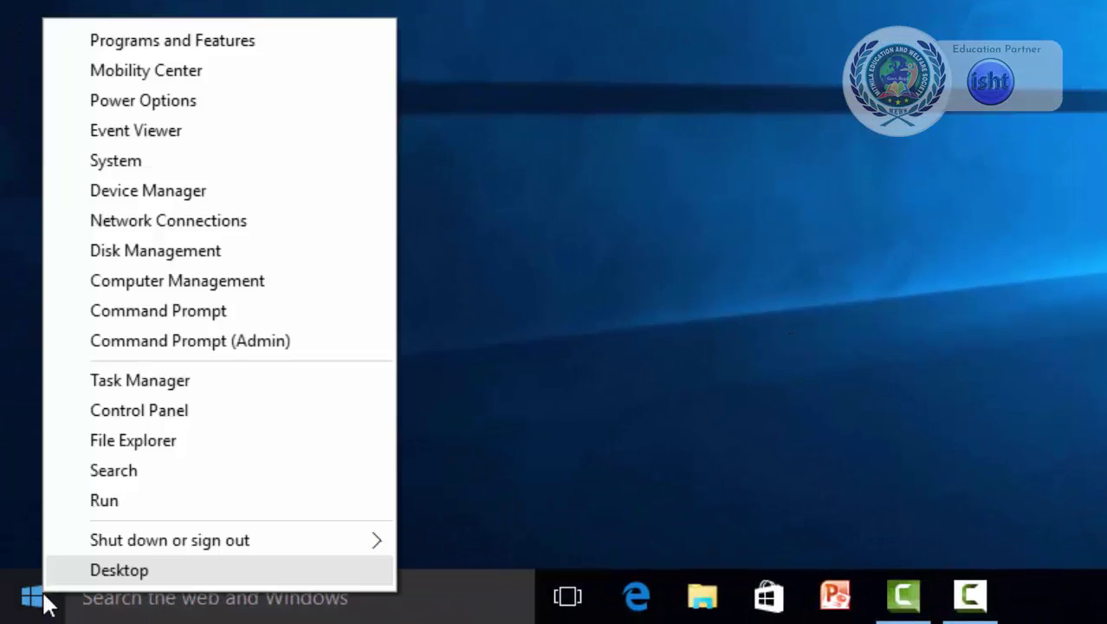
{"action": "mouse_move", "coordinate": [138, 547]}
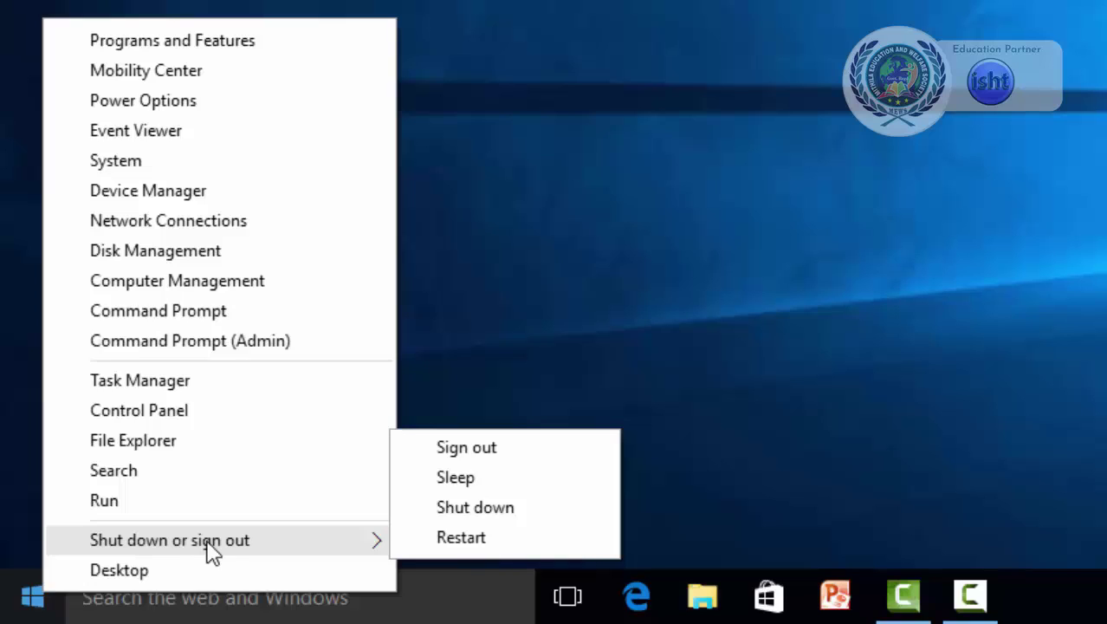
{"action": "left_click", "coordinate": [37, 596]}
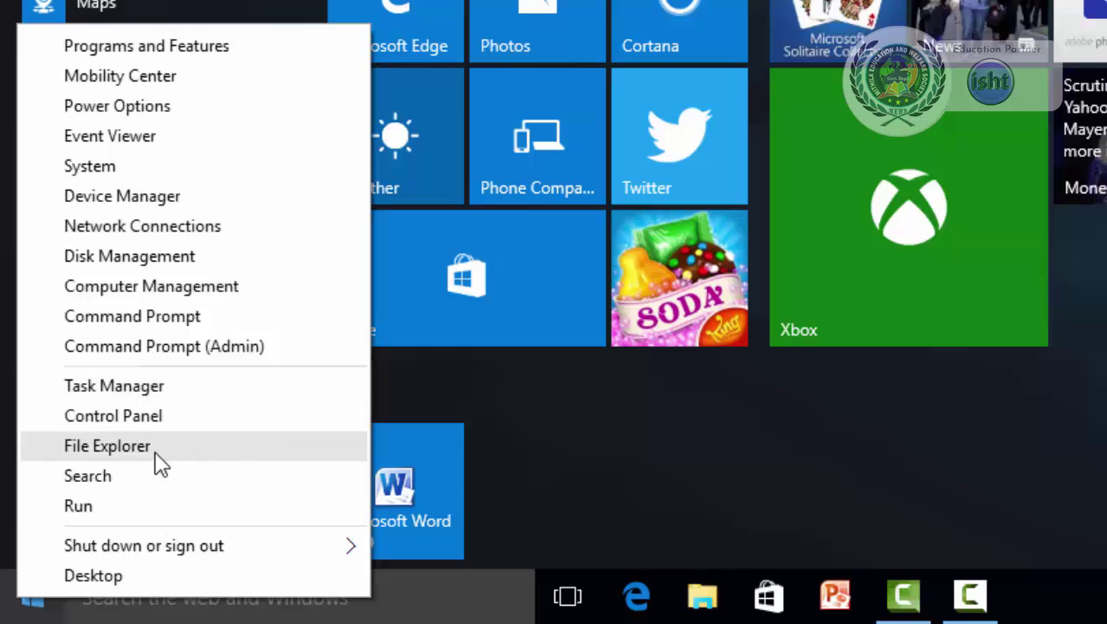
- Launch Paint by running the command pbrush from the Run dialog, and close its window
{"action": "left_click", "coordinate": [128, 510]}
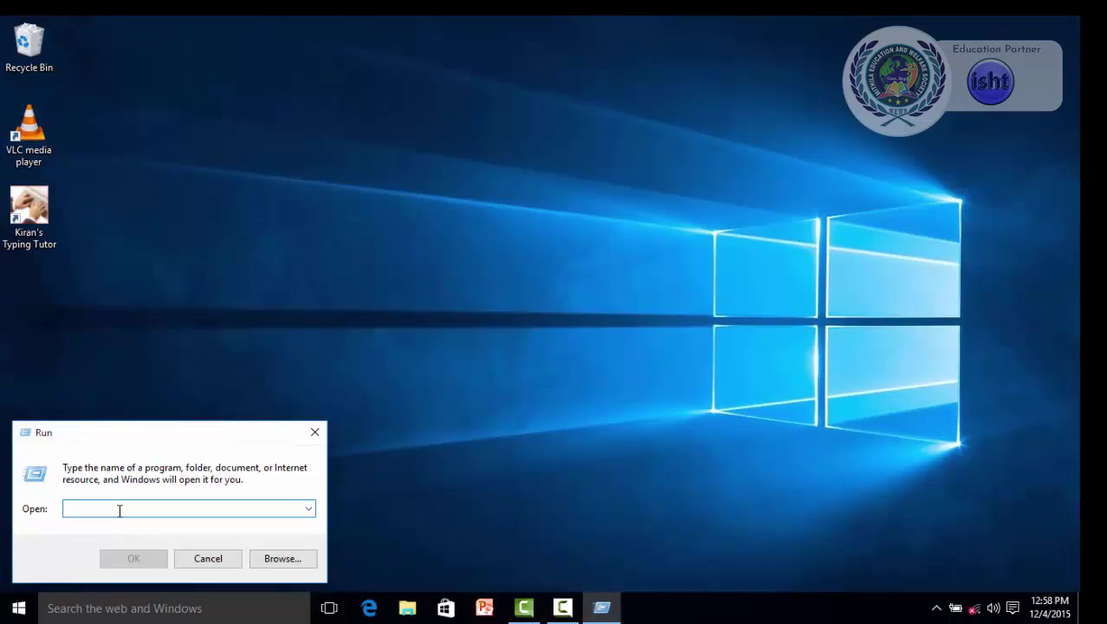
{"action": "type", "text": "b"}
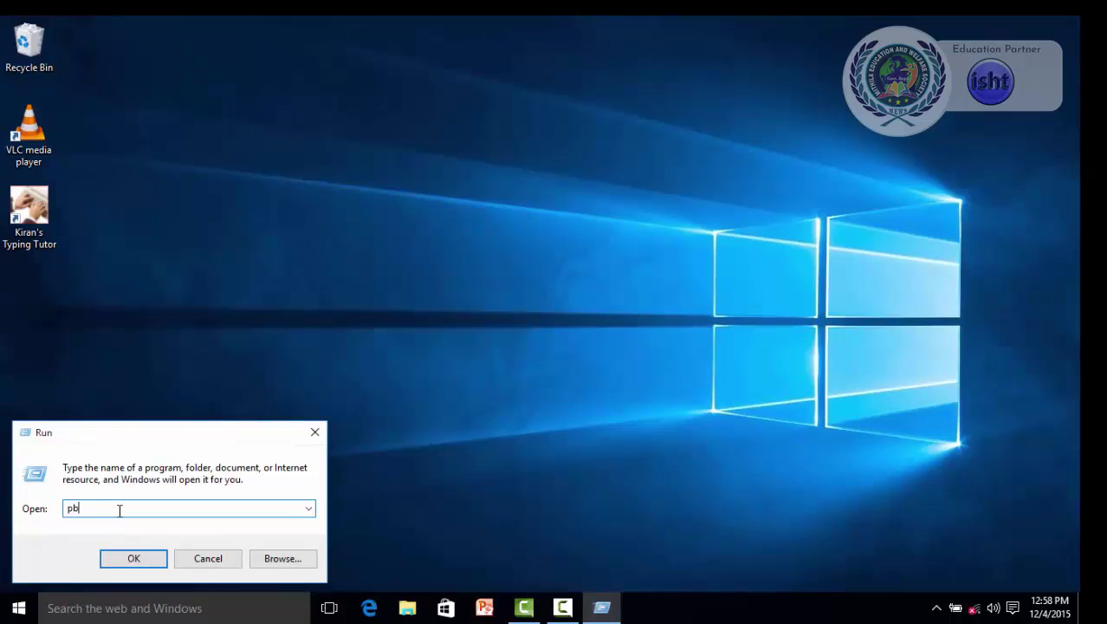
{"action": "type", "text": "rush"}
{"action": "key", "text": "Return"}
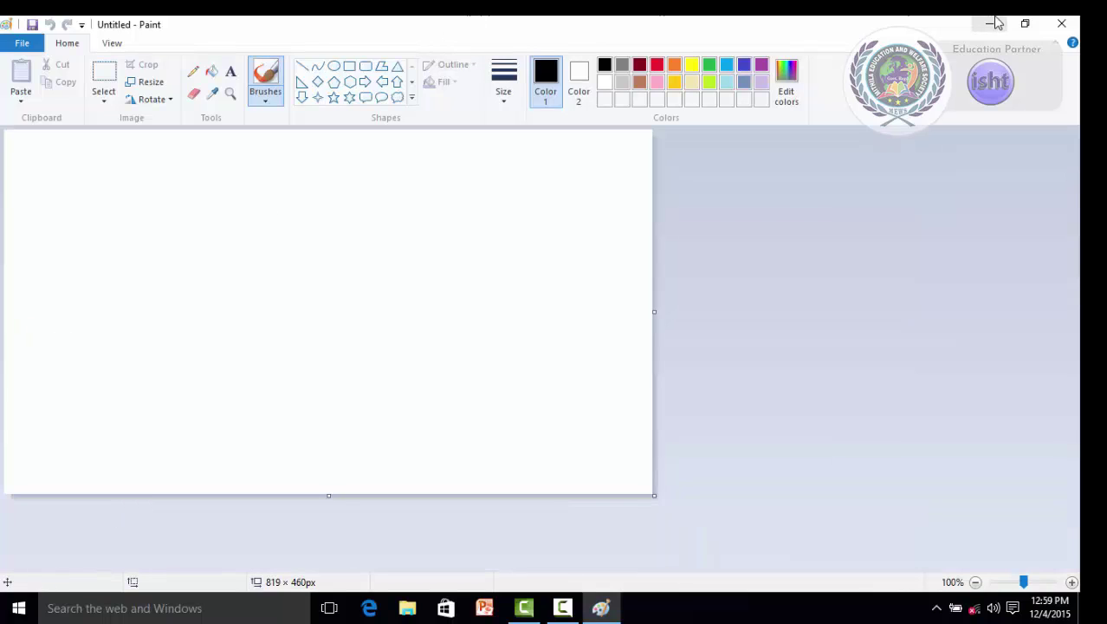
{"action": "left_click", "coordinate": [1057, 30]}
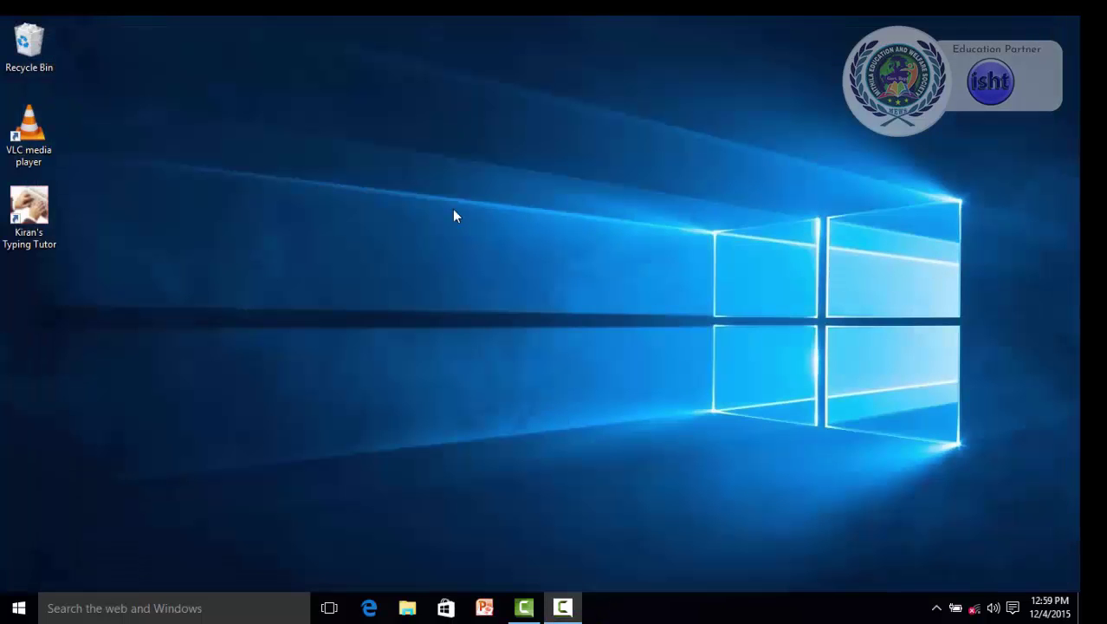
- Reopen the Run dialog and cancel it without running pbrush, and show the desktop from the Start button's quick links
{"action": "right_click", "coordinate": [10, 612]}
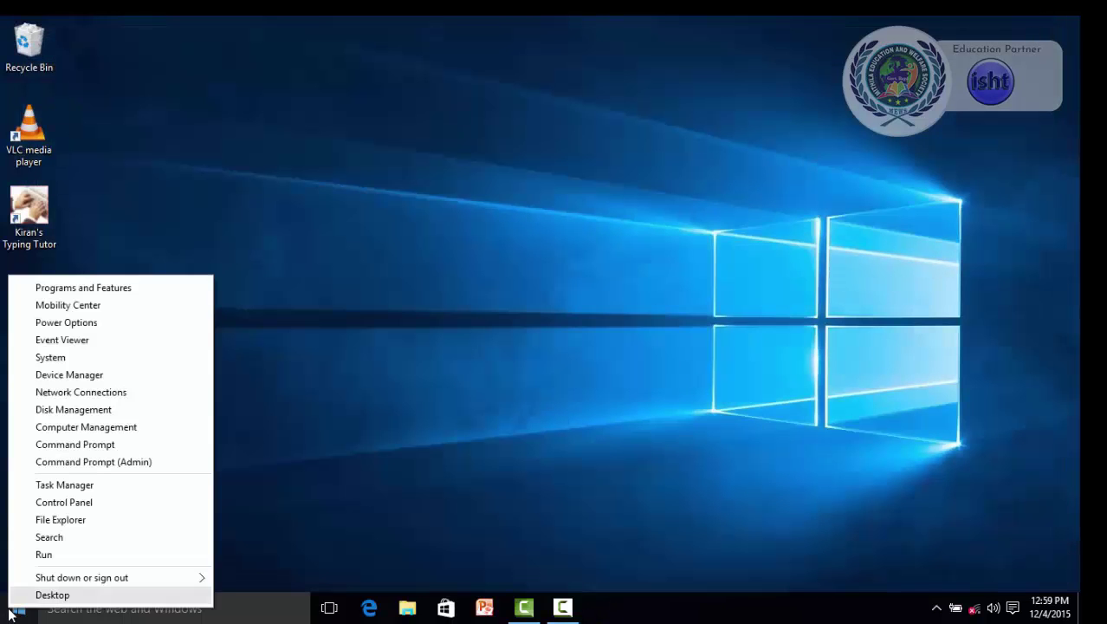
{"action": "left_click", "coordinate": [43, 557]}
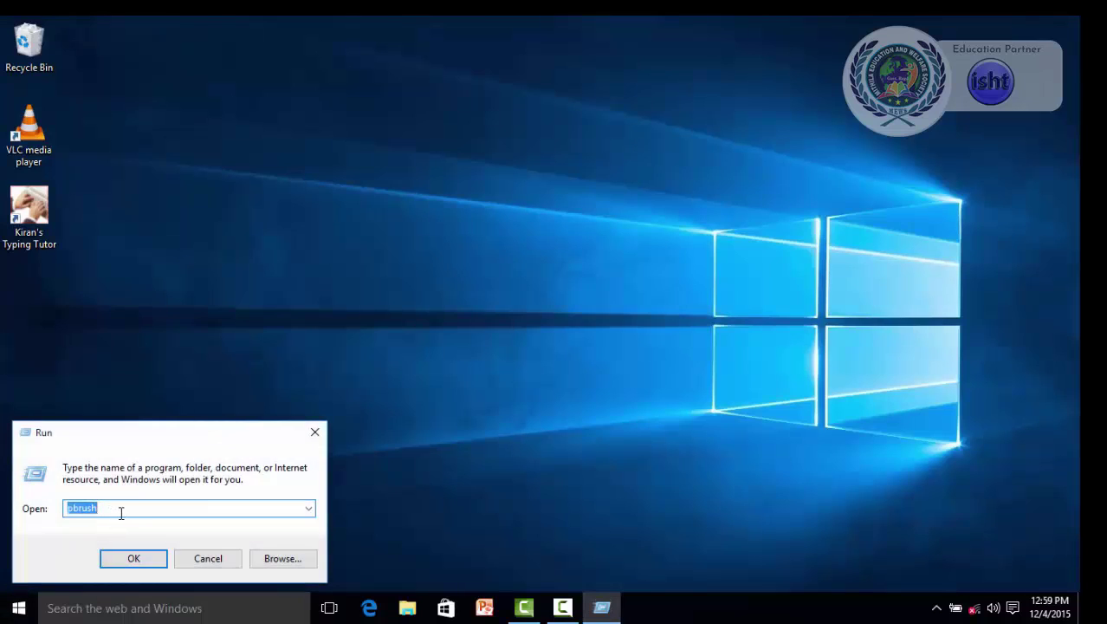
{"action": "left_click", "coordinate": [135, 560]}
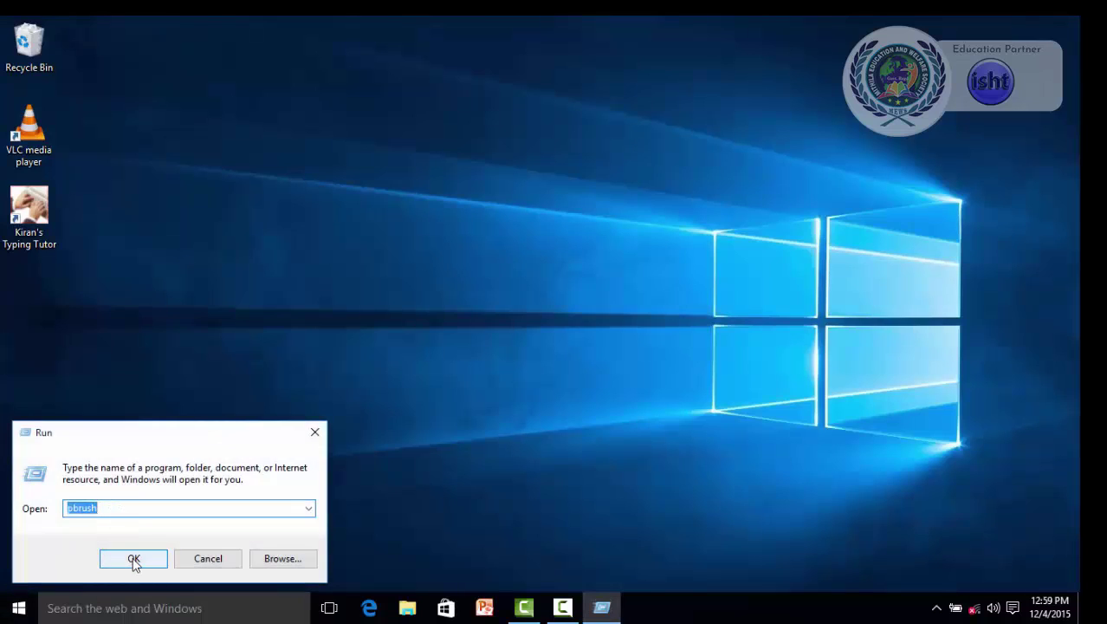
{"action": "left_click", "coordinate": [198, 561]}
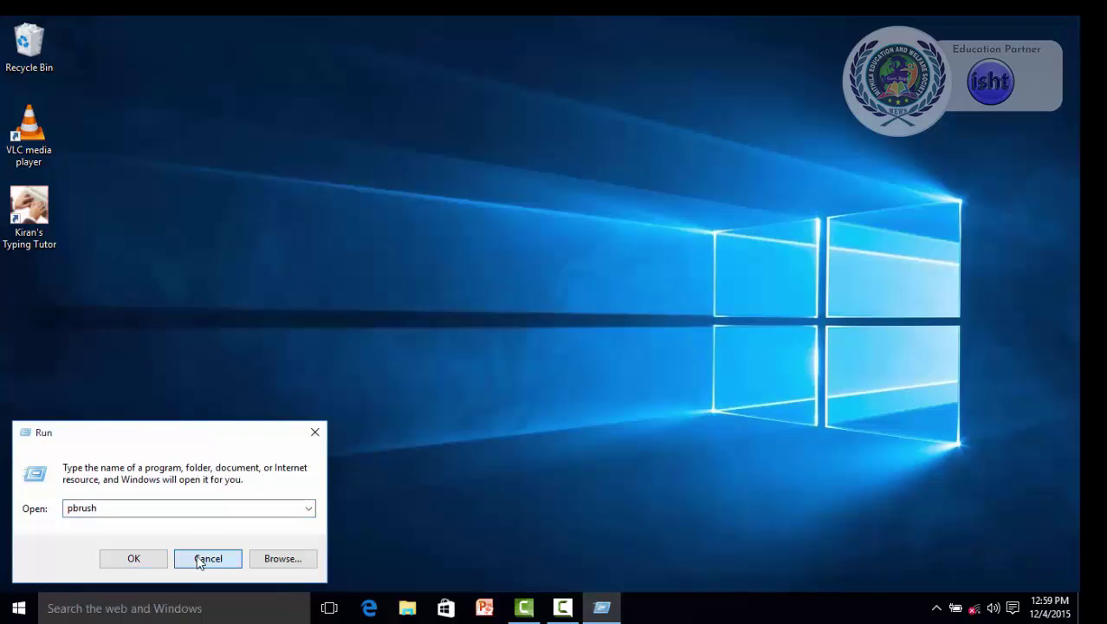
{"action": "right_click", "coordinate": [13, 610]}
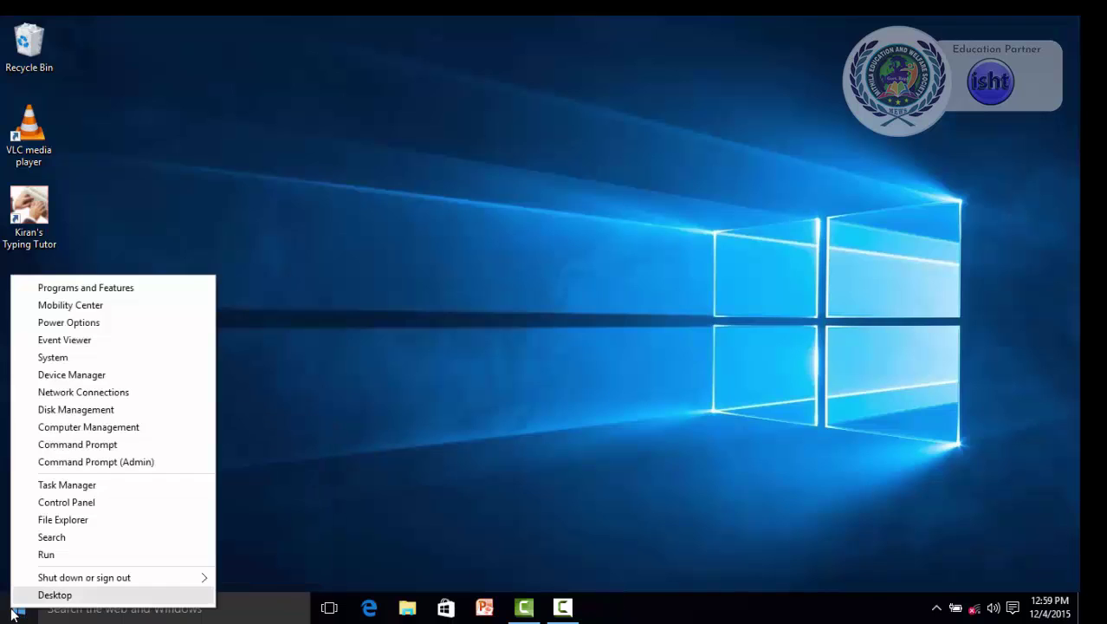
{"action": "left_click", "coordinate": [57, 595]}
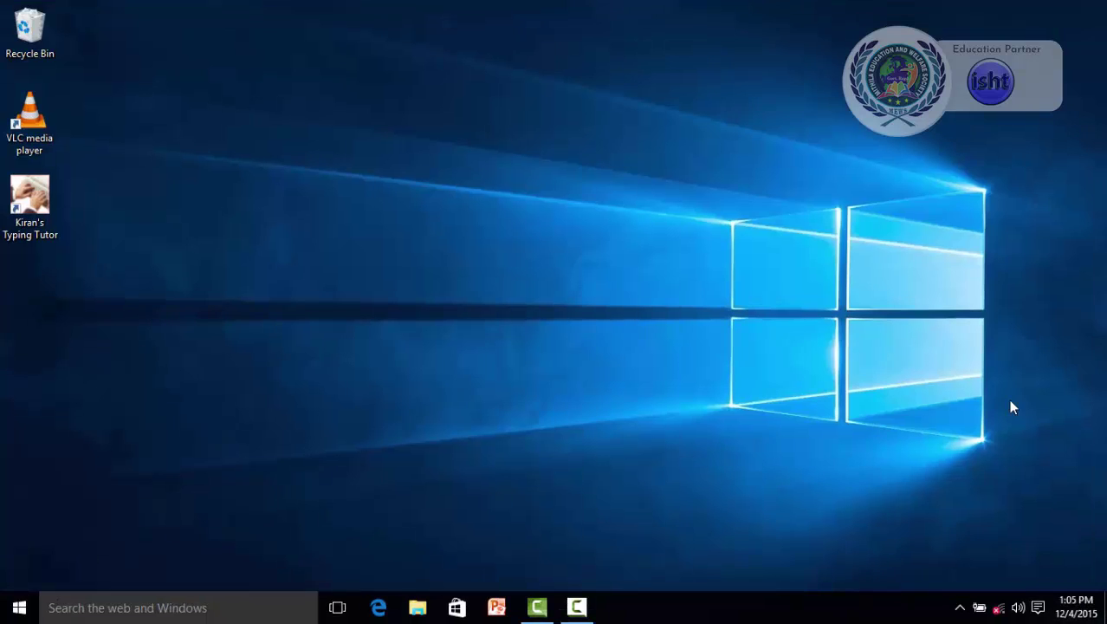
- Open the Start menu, stretch it taller by its upper edge and shrink it to about half the screen height
{"action": "left_click", "coordinate": [11, 615]}
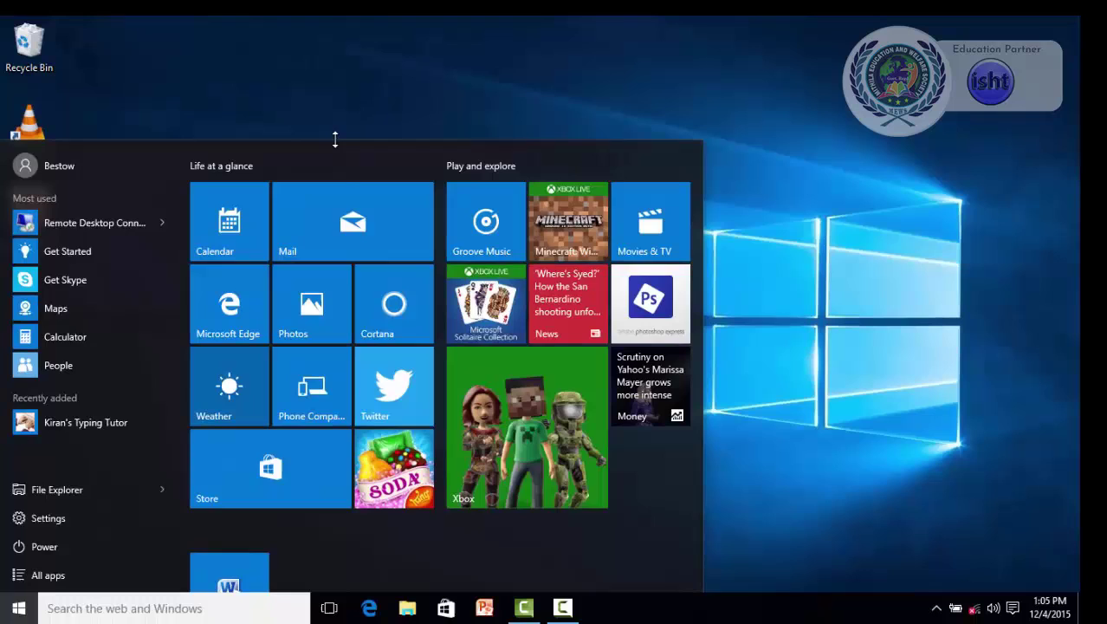
{"action": "left_click_drag", "start_coordinate": [335, 138], "coordinate": [320, 65]}
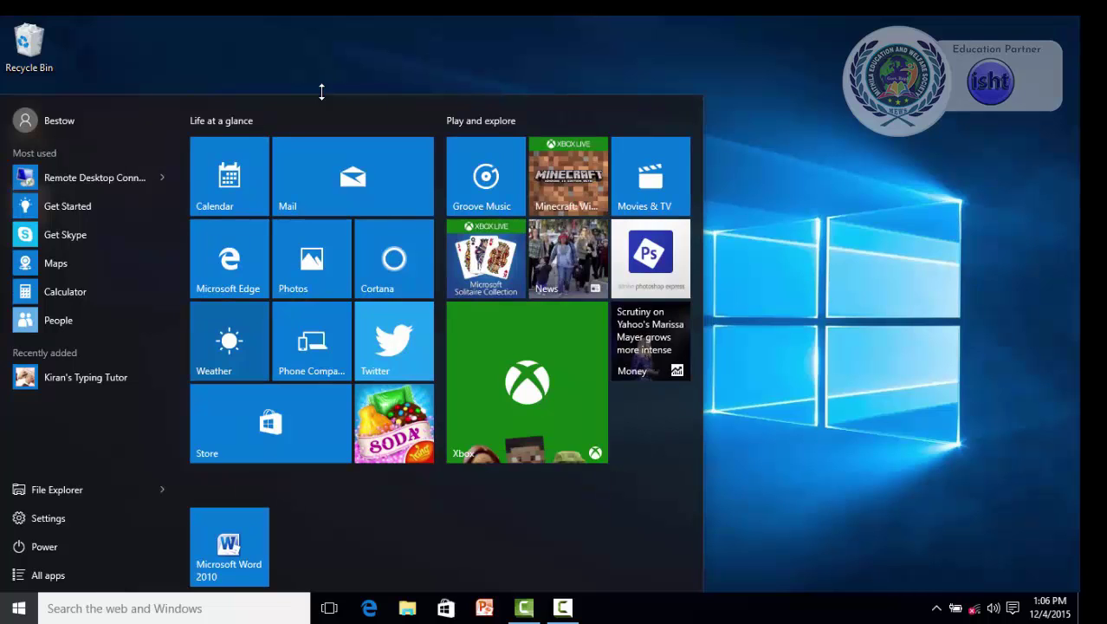
{"action": "left_click_drag", "start_coordinate": [321, 91], "coordinate": [351, 294]}
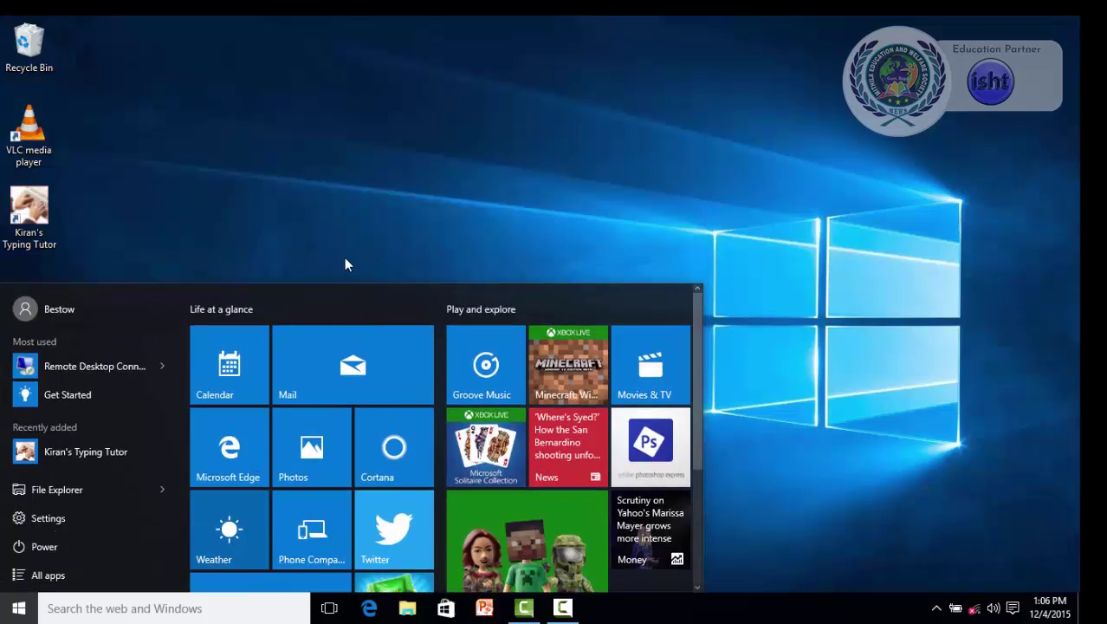